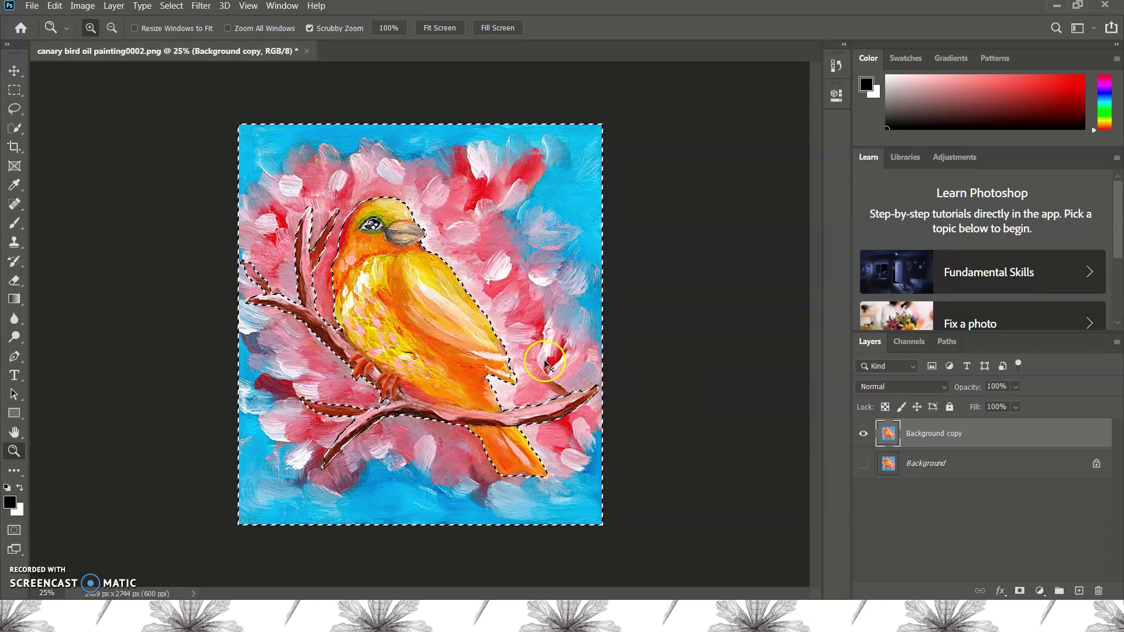
- Clear the selected background around the bird, deselect, and fill the new layer with black
key(Delete)
key(ctrl+d)
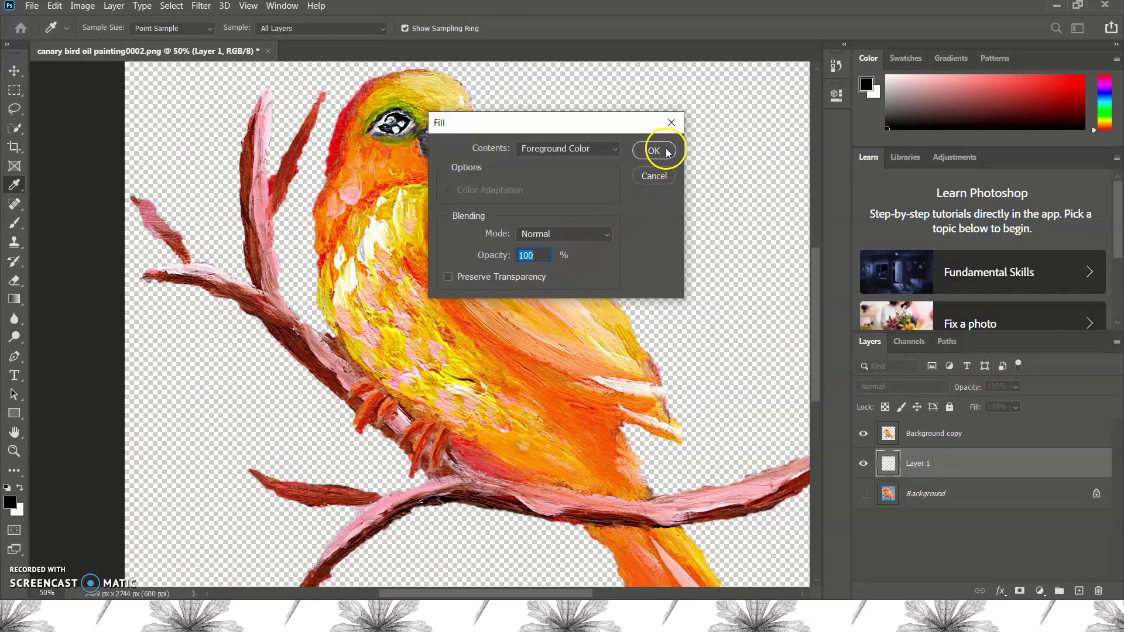
click(667, 152)
- Zoom the canvas and leave the brush size settings at 12 px
key(z)
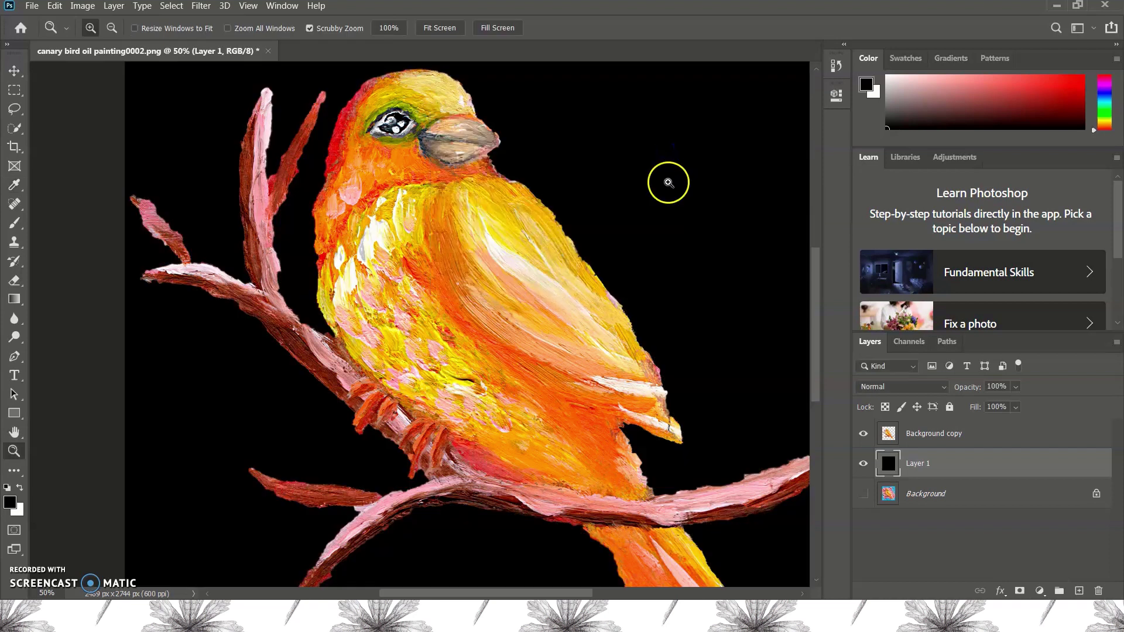
scroll(683, 344, down, 3)
scroll(691, 411, up, 3)
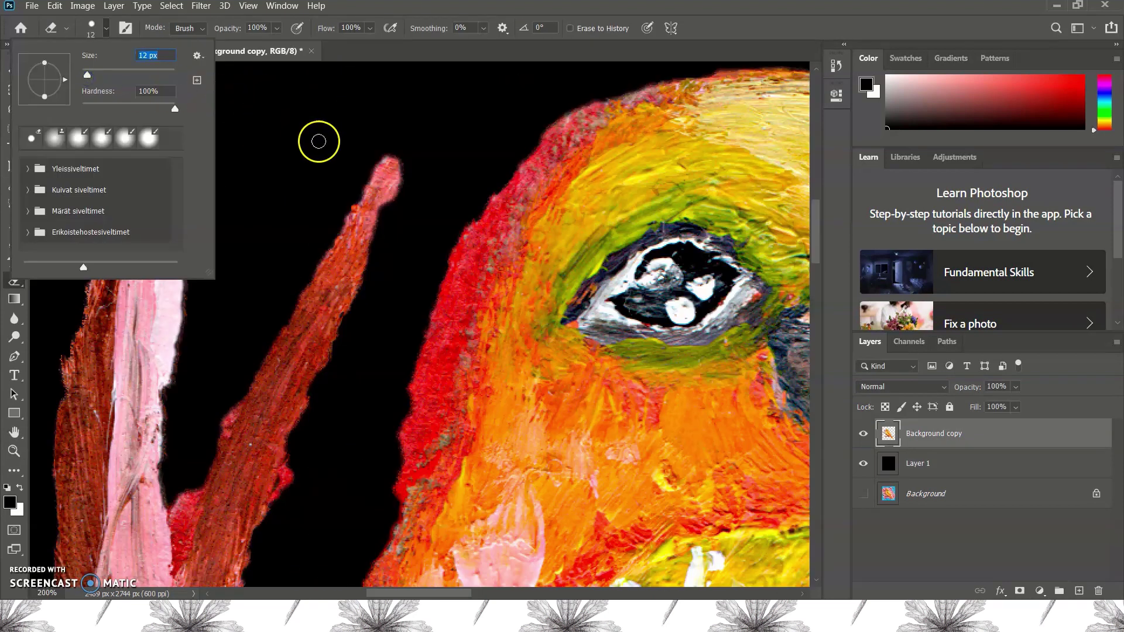
click(404, 154)
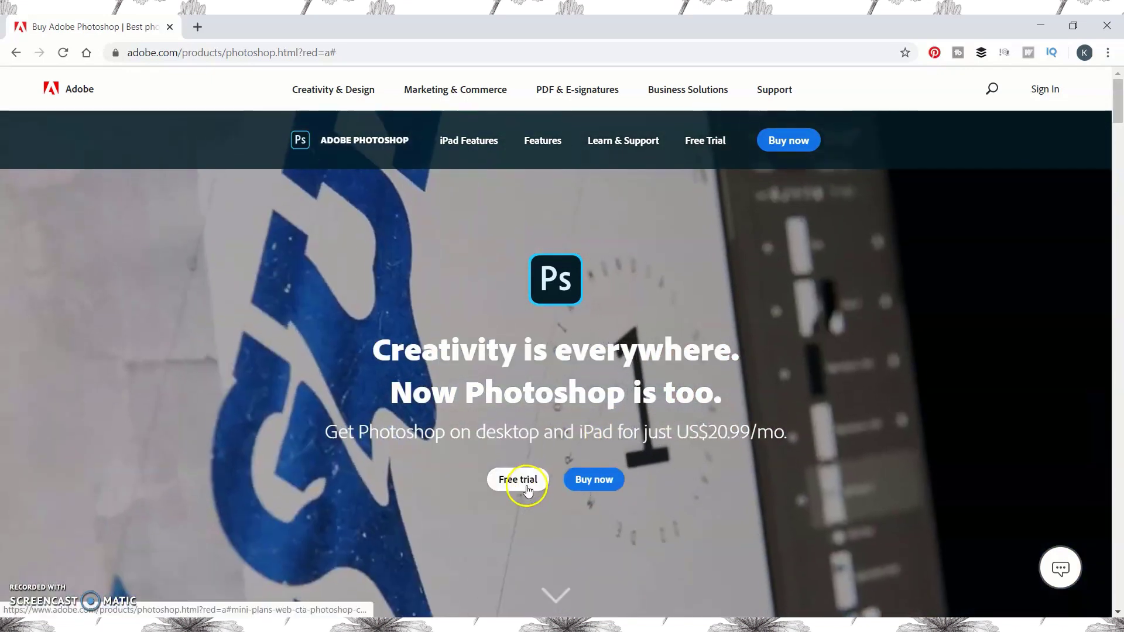
- Open the free trial plan choices and start the Photoshop plan trial
click(526, 486)
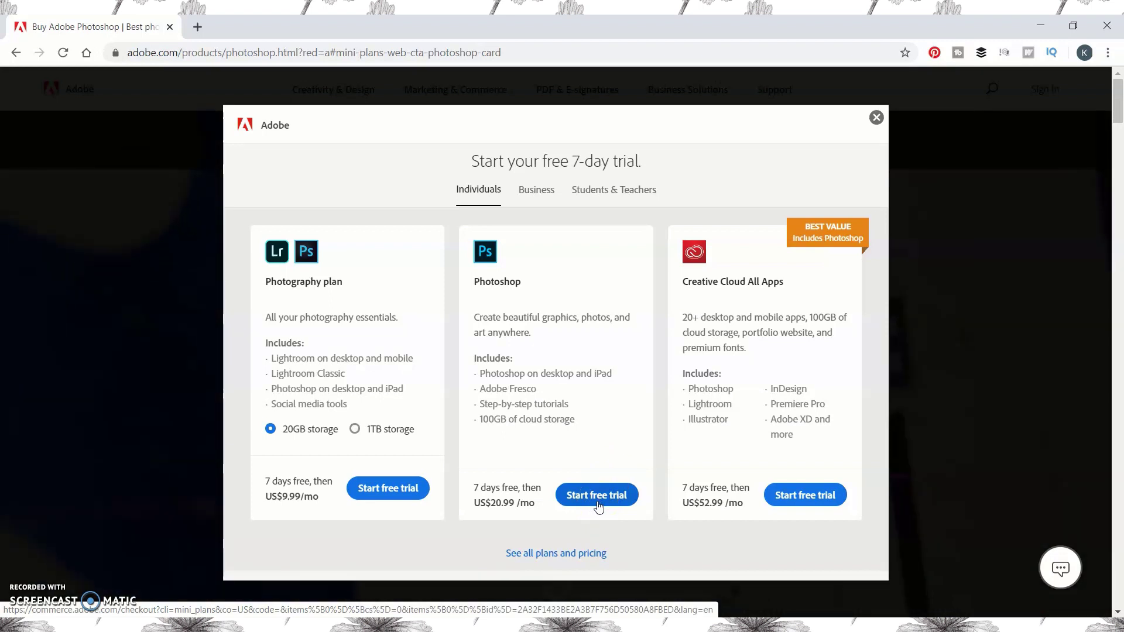
click(598, 507)
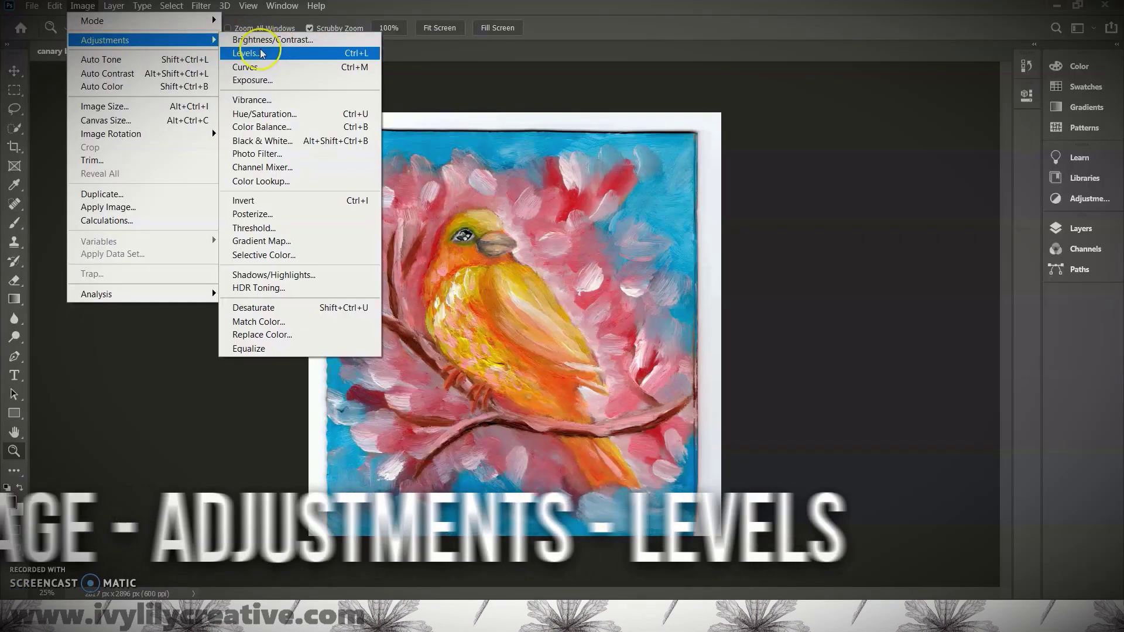
- Open Levels on the painting and raise its contrast slightly
click(265, 59)
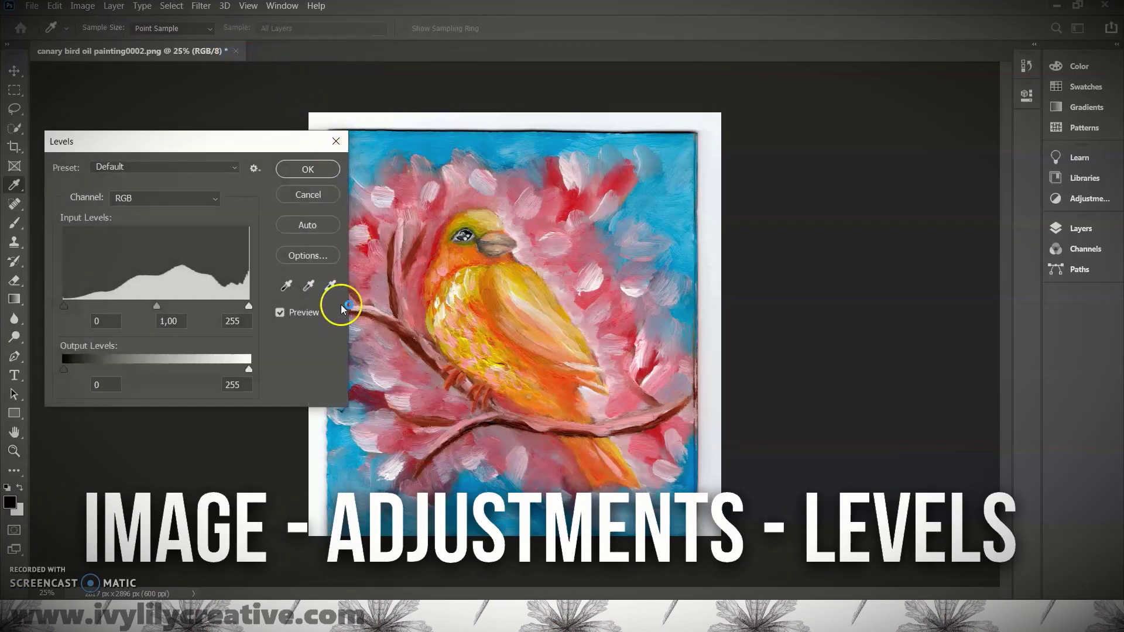
mouse_move(199, 226)
mouse_down()
mouse_move(250, 200)
mouse_move(203, 185)
mouse_up()
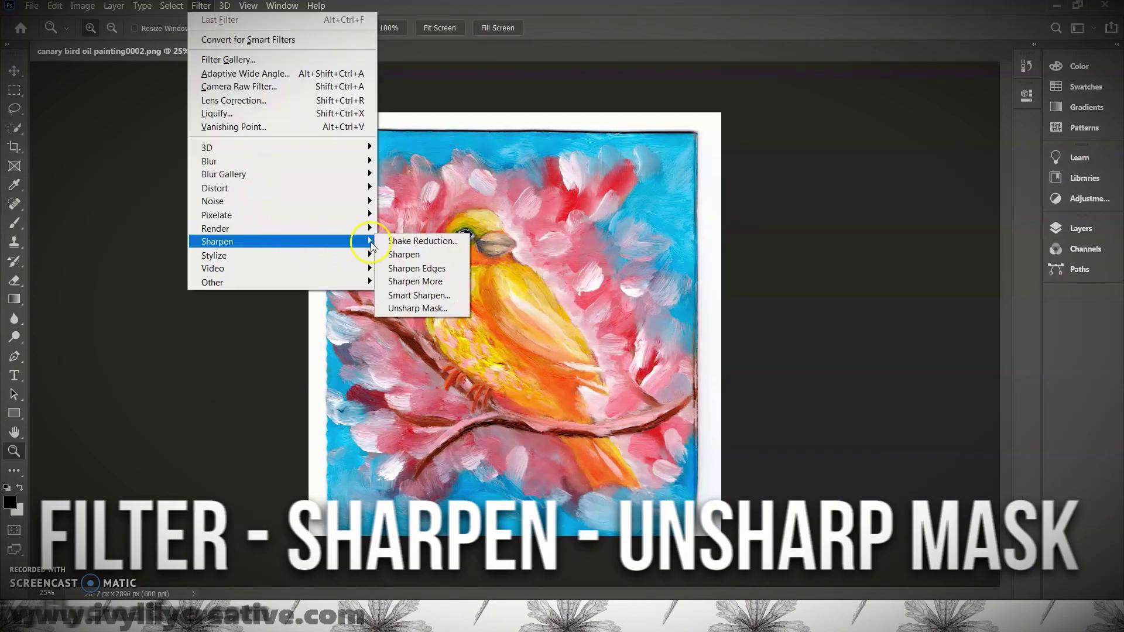
- Open Unsharp Mask, then zoom the painting in to 33.33%
click(417, 308)
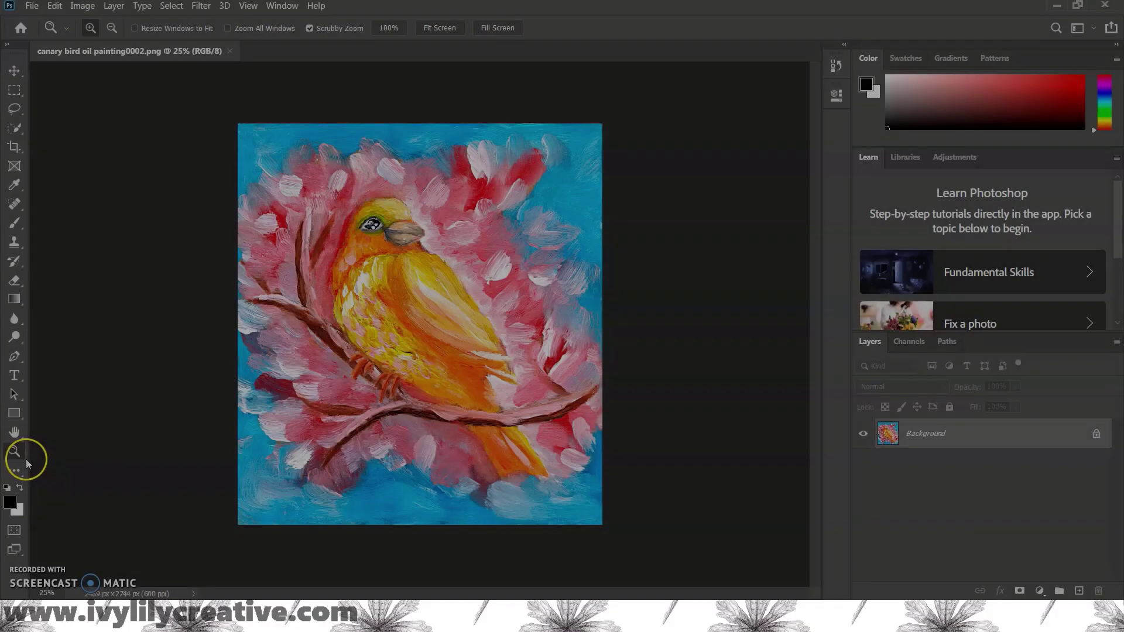
click(24, 454)
click(311, 419)
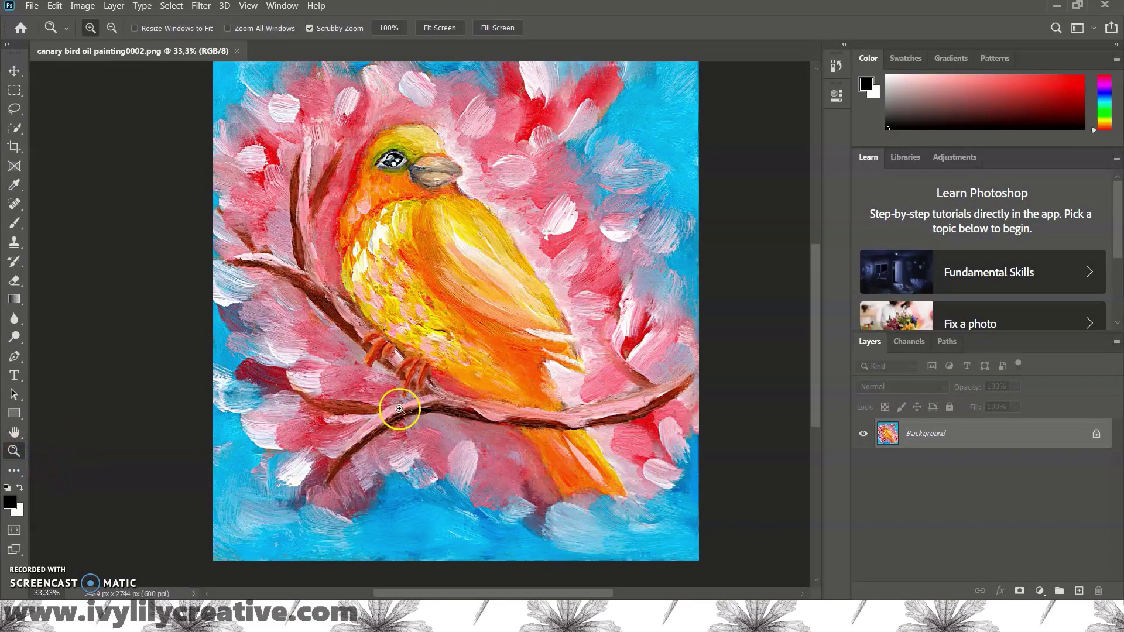
scroll(399, 409, up, 3)
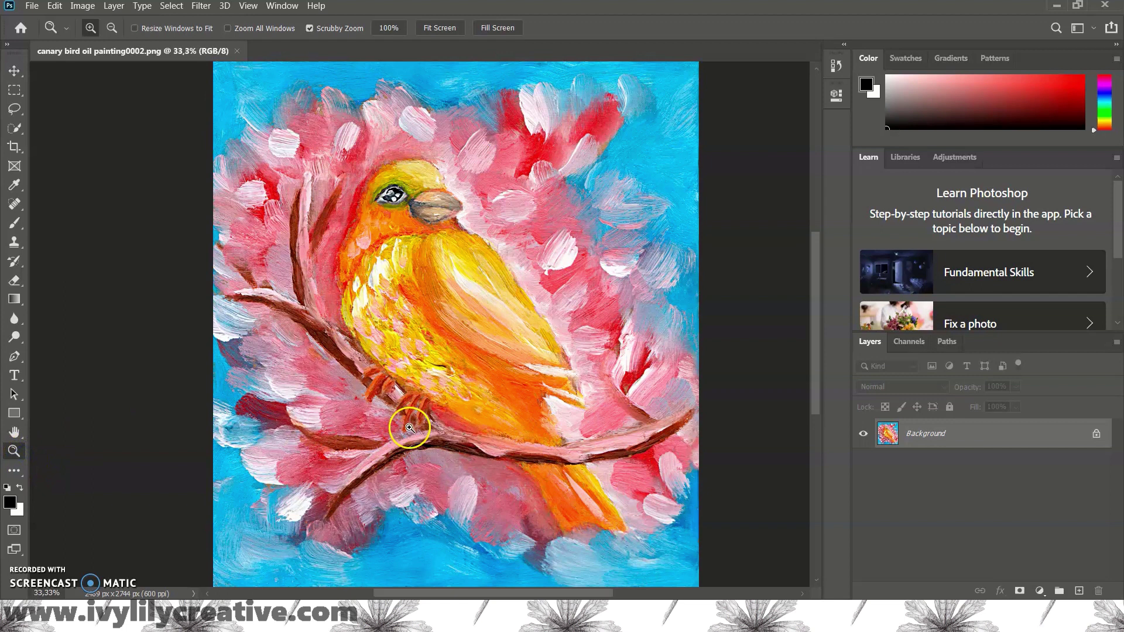
- Quick-select the pink flowers and the sky on the right, undoing the overreaching background stroke
click(13, 130)
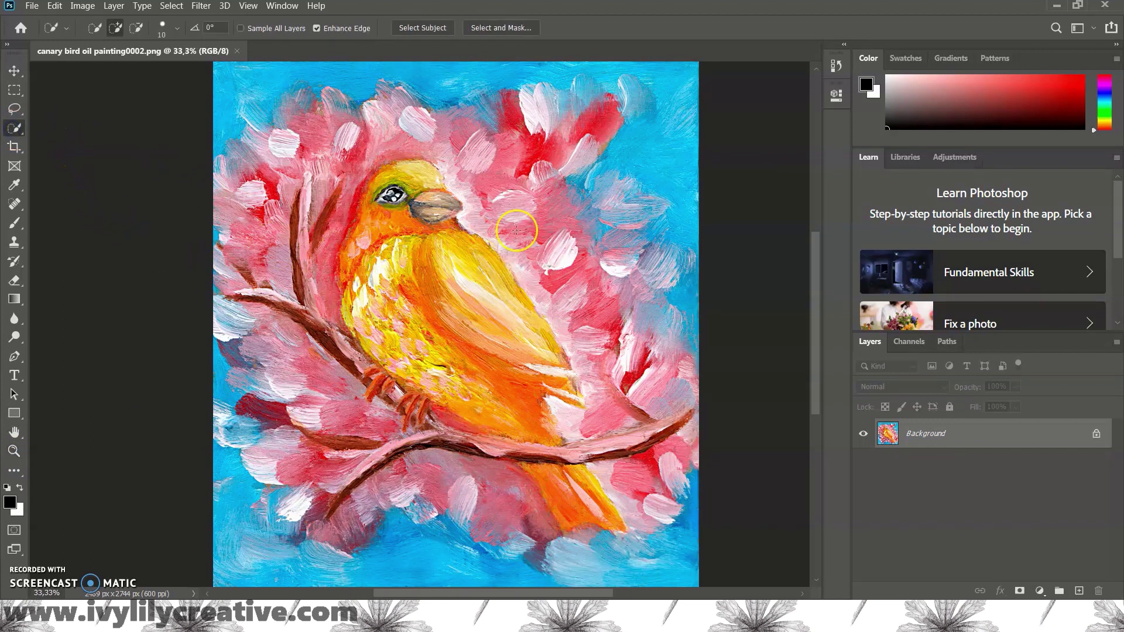
mouse_move(473, 130)
mouse_down()
mouse_move(571, 261)
mouse_move(637, 322)
mouse_up()
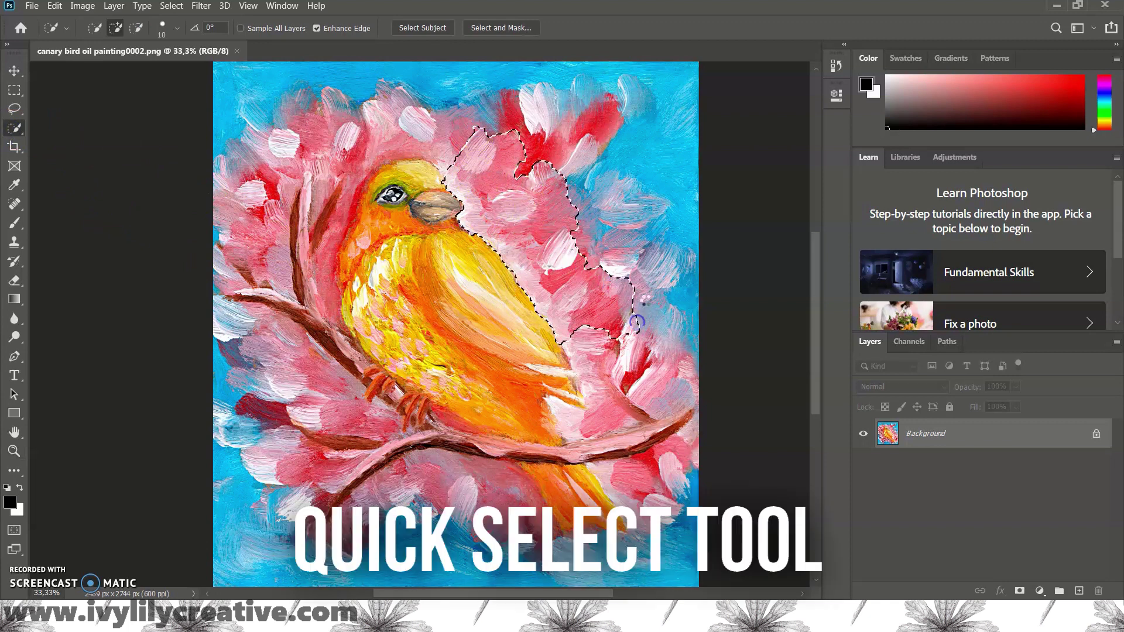
mouse_move(644, 273)
mouse_down()
mouse_move(565, 181)
mouse_move(658, 136)
mouse_up()
mouse_move(628, 84)
mouse_down()
mouse_move(348, 45)
mouse_move(314, 29)
mouse_up()
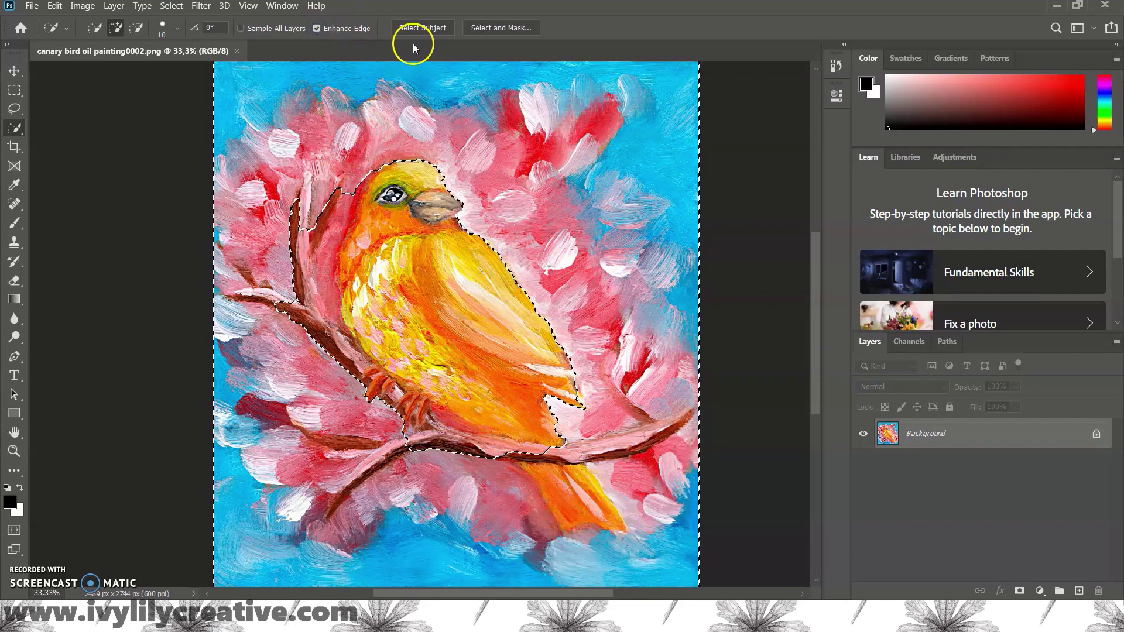
key(ctrl+z)
- Add the pink area above the head, the lower-left flowers and the bottom edge to the selection
mouse_move(417, 93)
mouse_down()
mouse_move(336, 123)
mouse_move(317, 152)
mouse_move(271, 170)
mouse_move(247, 247)
mouse_up()
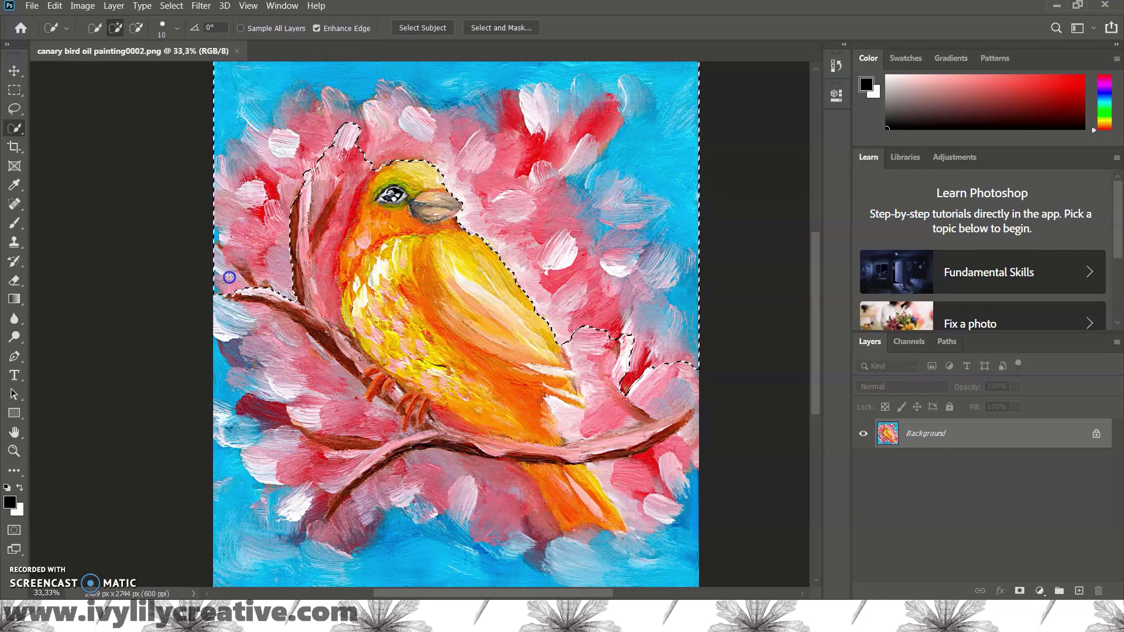
drag(229, 332, 283, 357)
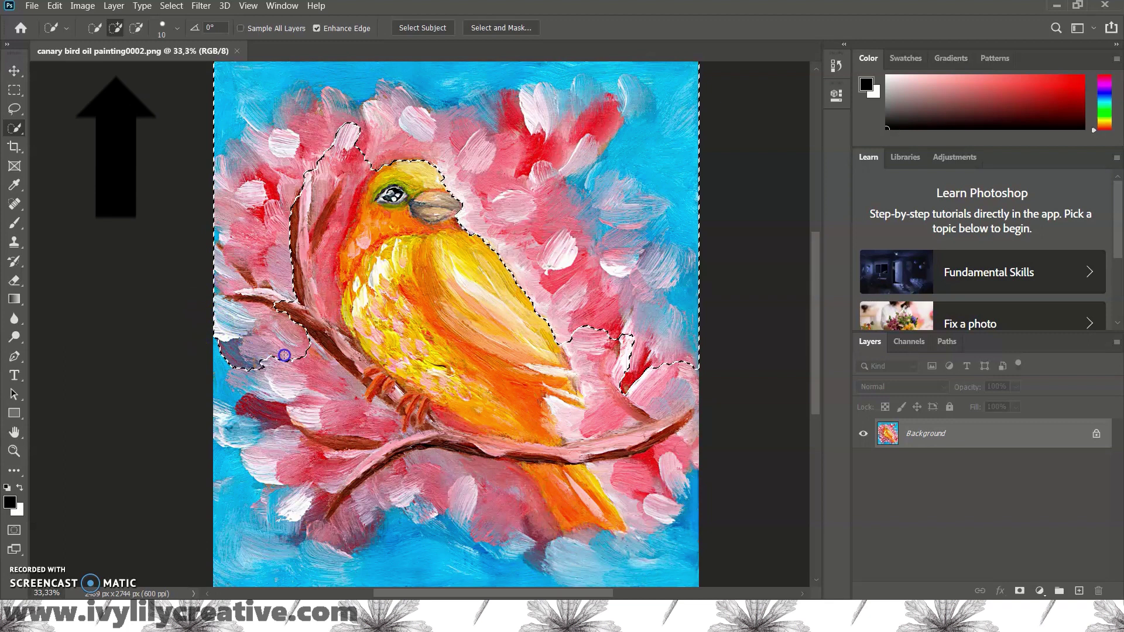
mouse_move(277, 308)
mouse_down()
mouse_move(314, 384)
mouse_move(364, 434)
mouse_up()
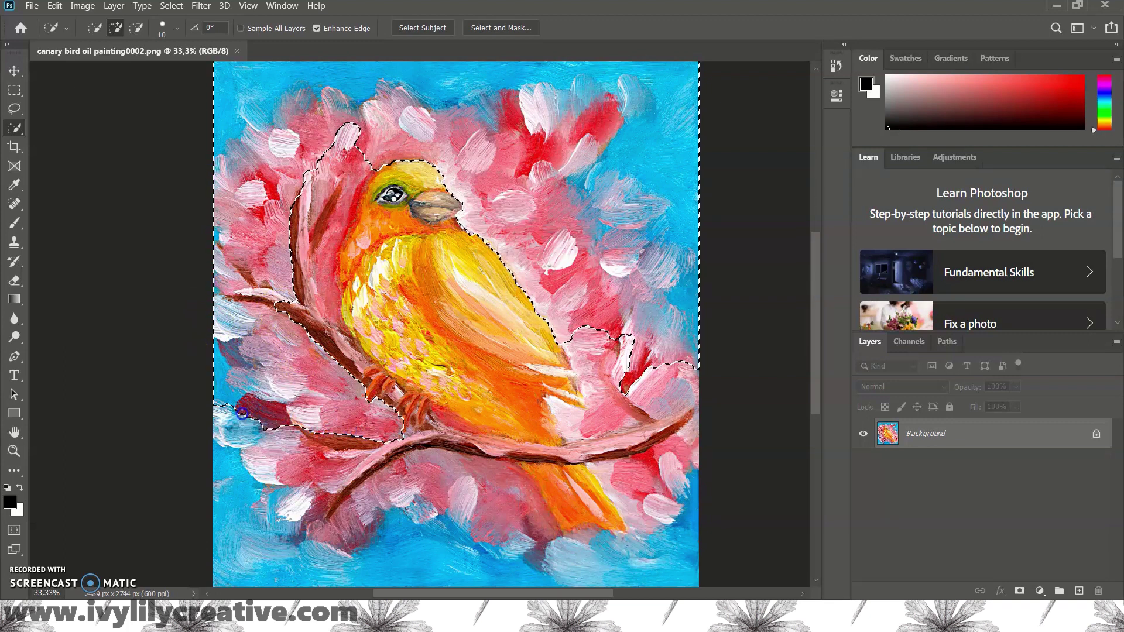
mouse_move(255, 526)
mouse_down()
mouse_move(275, 482)
mouse_move(293, 478)
mouse_move(310, 553)
mouse_move(345, 580)
mouse_move(393, 493)
mouse_move(435, 481)
mouse_move(516, 491)
mouse_move(520, 536)
mouse_move(565, 574)
mouse_move(643, 581)
mouse_up()
- Subtract the tail and the flower lobe beside it from the selection
click(646, 498)
drag(654, 484, 667, 470)
drag(599, 403, 606, 423)
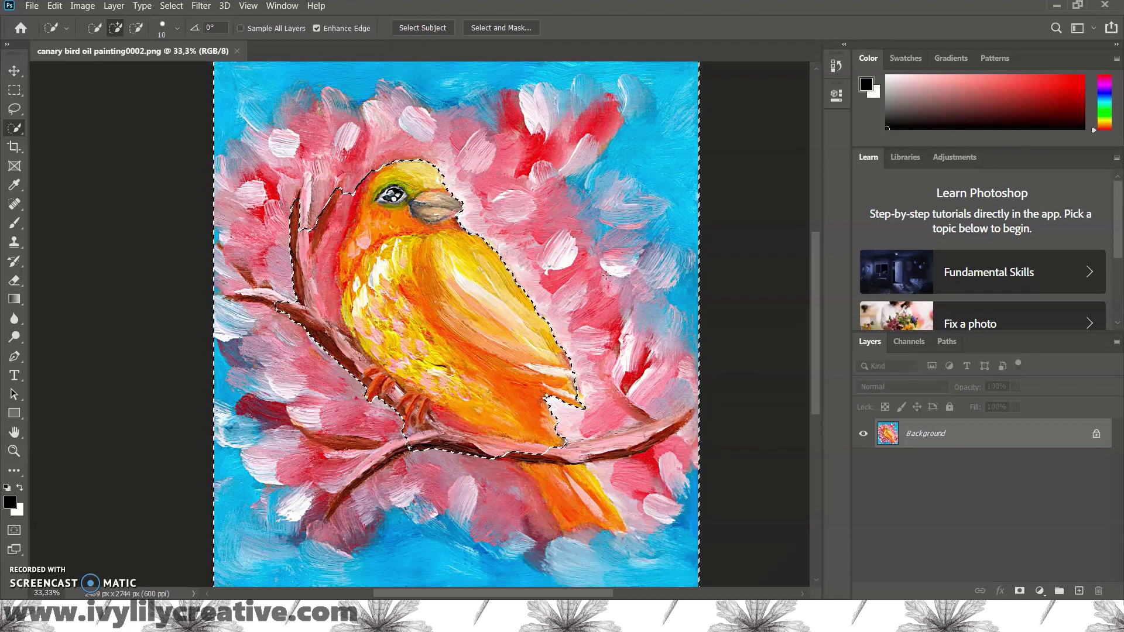
- Zoom in on the bird's head to 66.67%
click(14, 451)
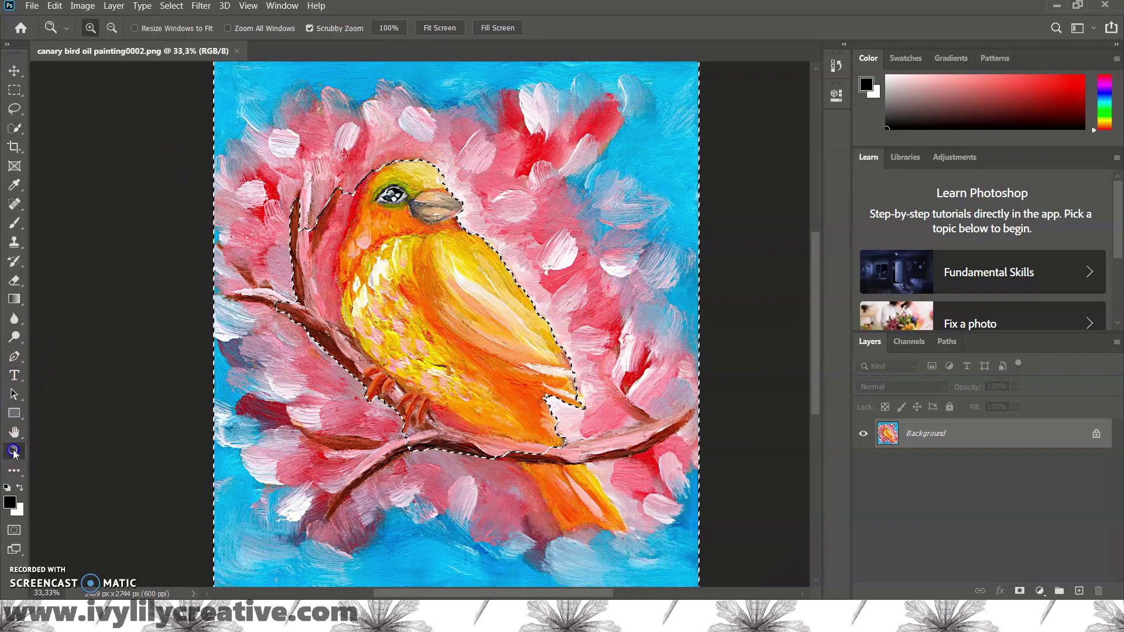
click(388, 246)
click(387, 246)
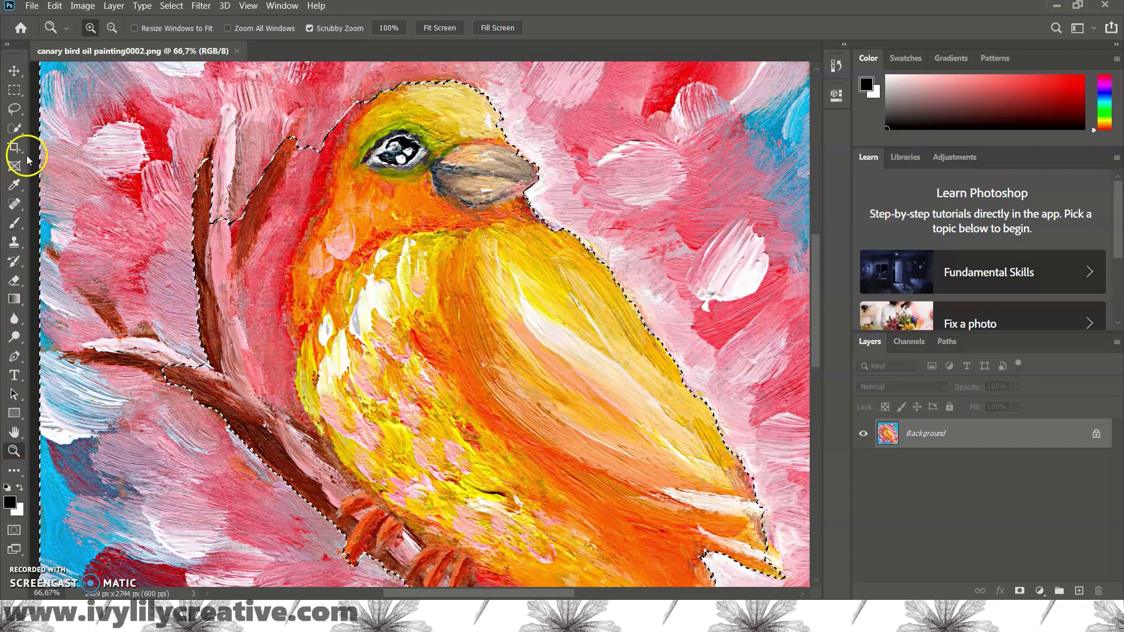
- Trim the selection near the head, left of the bird and along the branch; add the left and upper branches
click(15, 129)
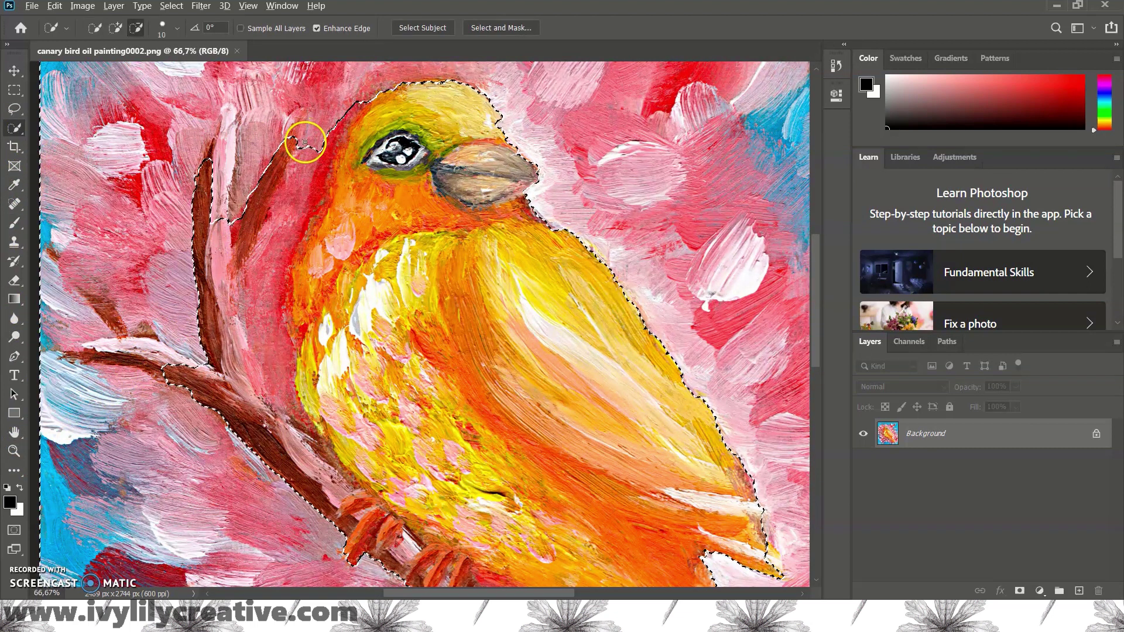
drag(305, 143, 301, 151)
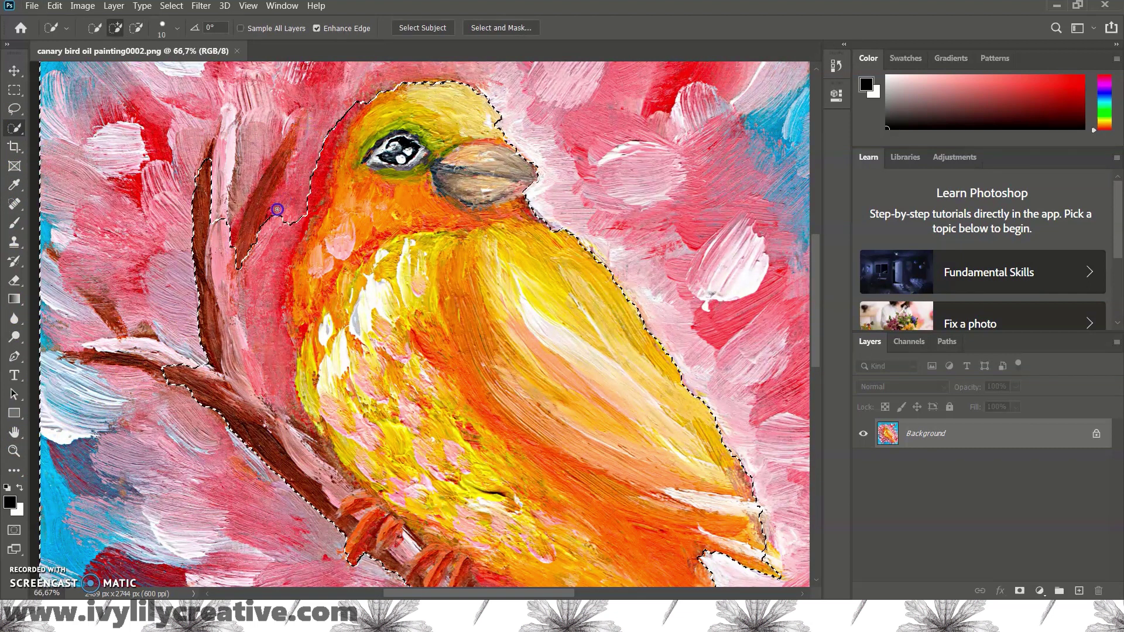
drag(277, 211, 248, 284)
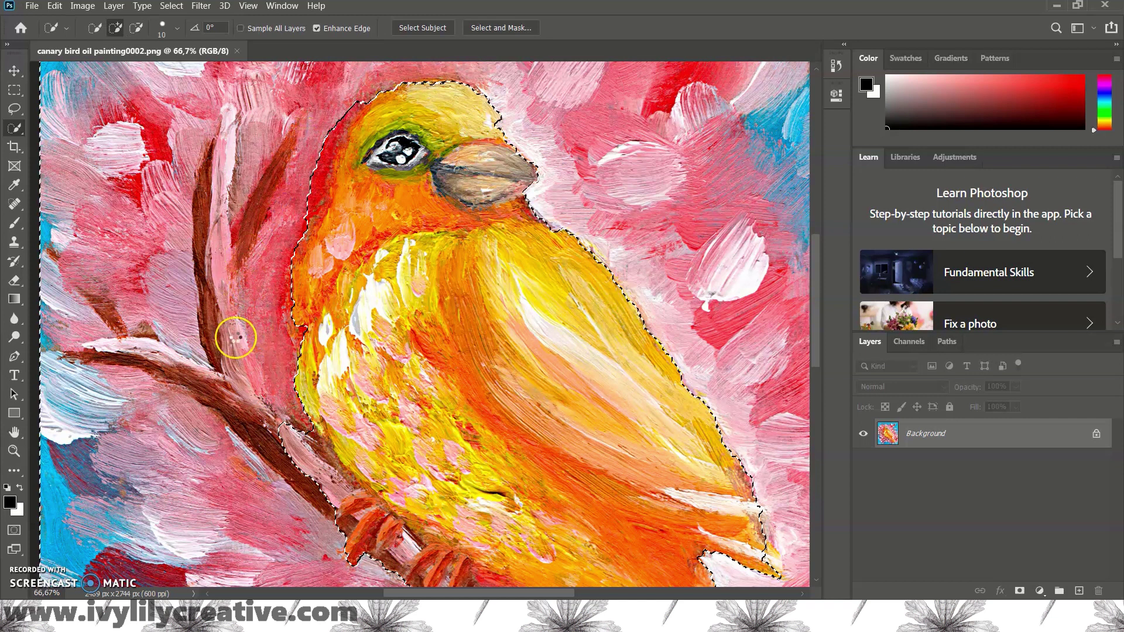
mouse_move(235, 363)
mouse_down()
mouse_move(291, 451)
mouse_move(260, 422)
mouse_up()
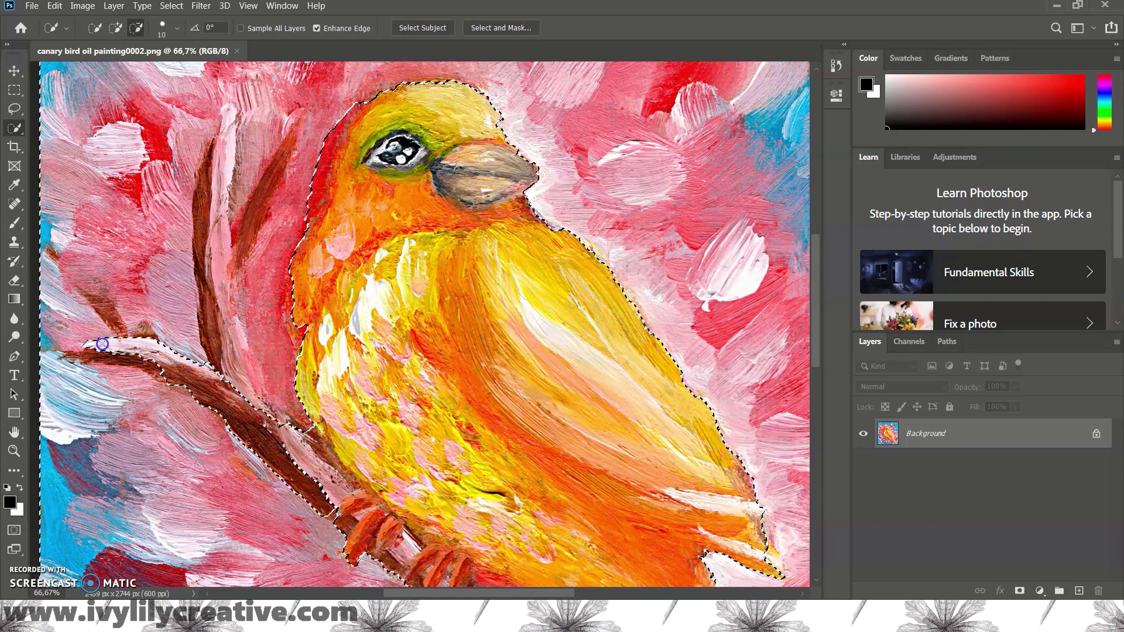
mouse_move(65, 354)
mouse_down()
mouse_move(126, 328)
mouse_move(226, 376)
mouse_move(228, 123)
mouse_move(281, 137)
mouse_up()
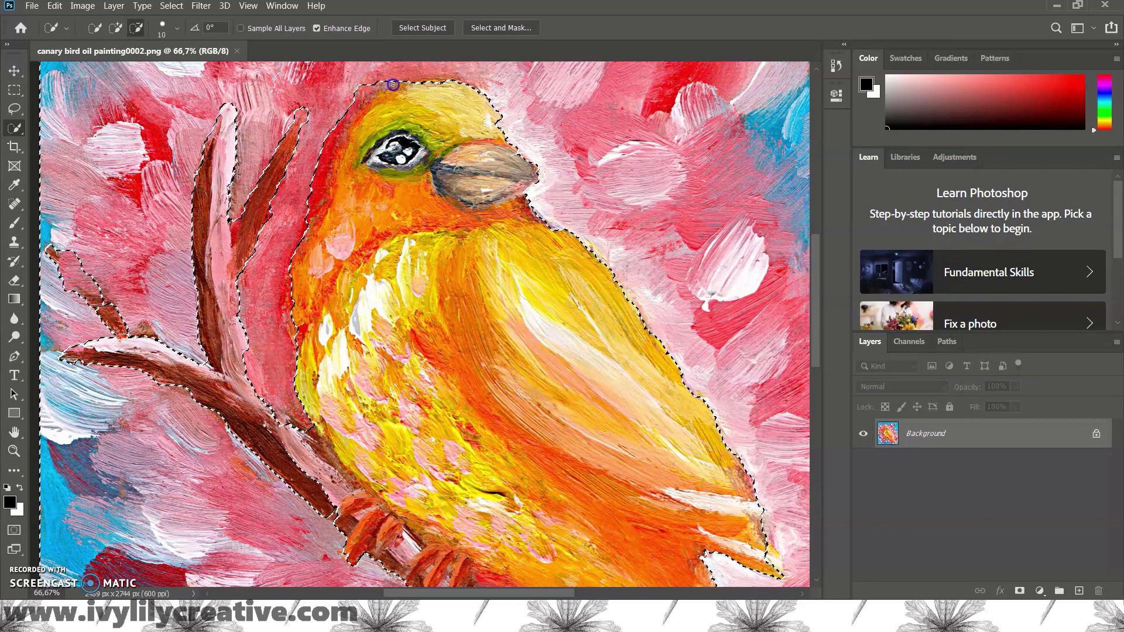
- Adjust the selection around the right branch and lower feathers
key(alt)
scroll(309, 401, down, 2)
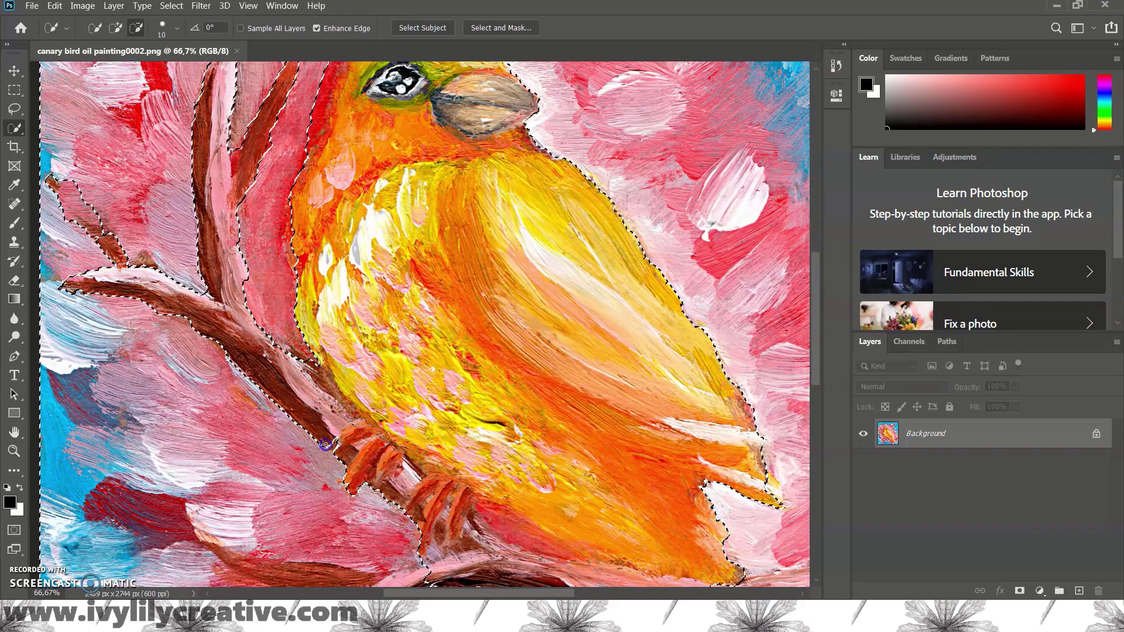
scroll(434, 459, down, 2)
scroll(297, 432, down, 2)
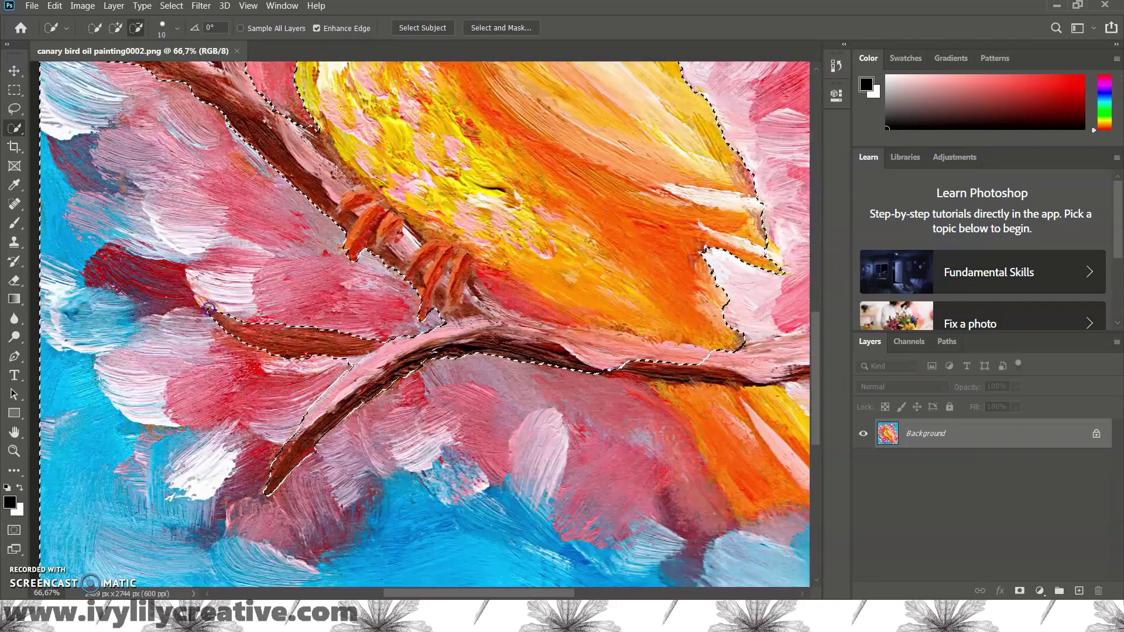
scroll(410, 368, right, 3)
mouse_move(411, 367)
mouse_down()
mouse_move(459, 369)
mouse_move(269, 371)
mouse_move(329, 385)
mouse_move(450, 493)
mouse_move(467, 427)
mouse_move(443, 366)
mouse_up()
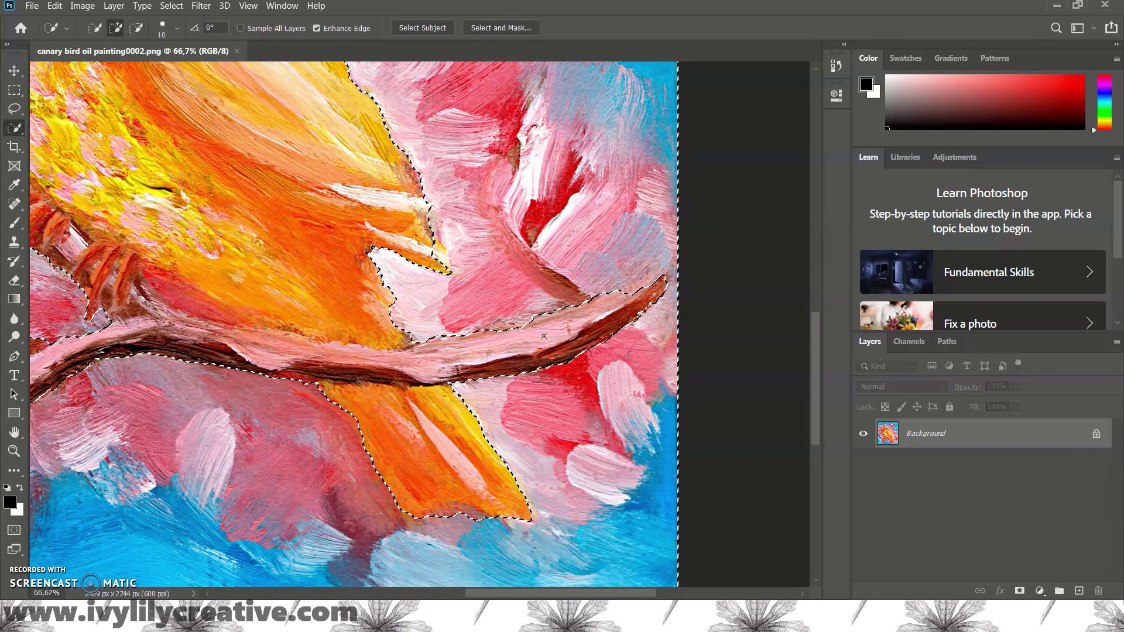
scroll(394, 322, up, 3)
scroll(370, 274, up, 2)
scroll(163, 306, left, 7)
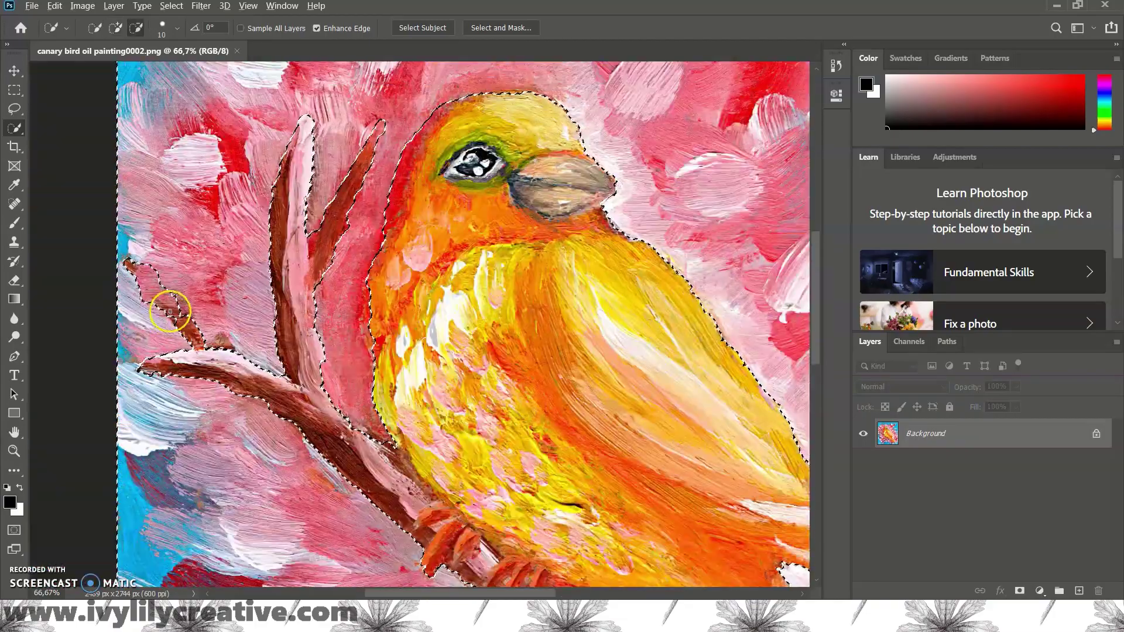
scroll(524, 412, down, 3)
scroll(525, 411, right, 7)
scroll(578, 347, up, 6)
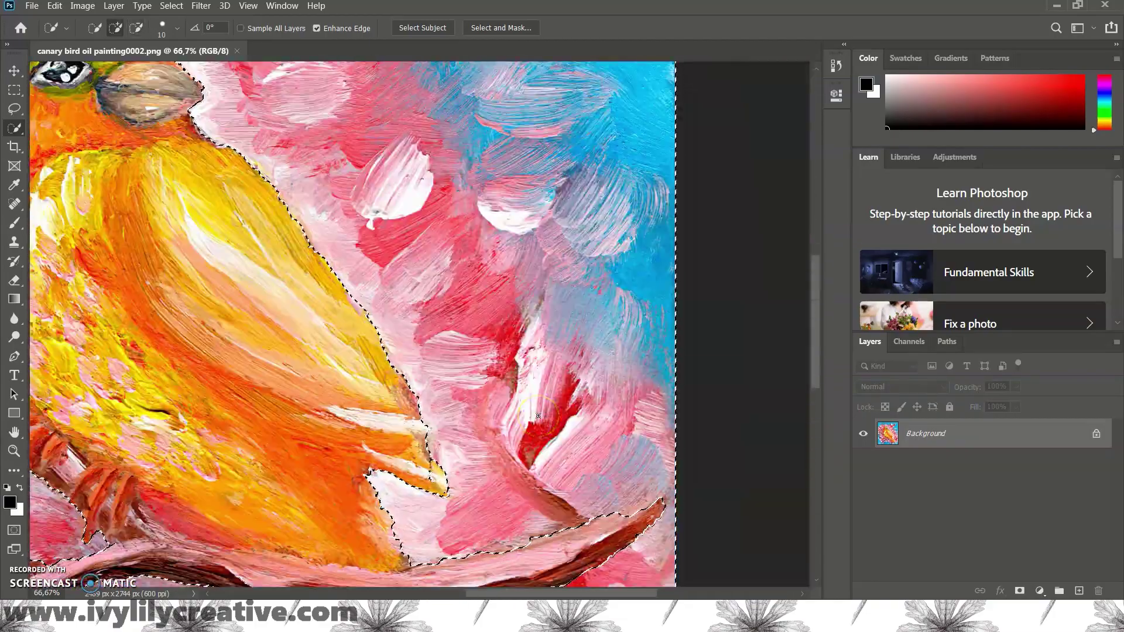
key(alt)
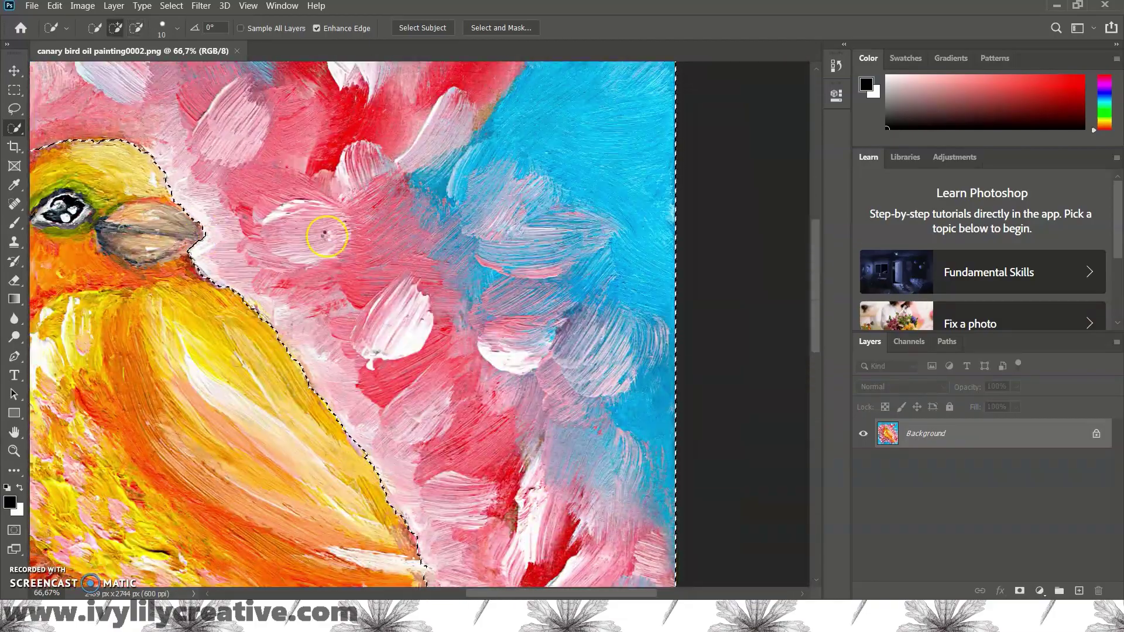
scroll(351, 264, left, 2)
- Zoom out to view the whole painting with its selection
key(z)
scroll(336, 370, left, 8)
scroll(337, 370, up, 1)
alt+click(337, 370)
alt+click(336, 370)
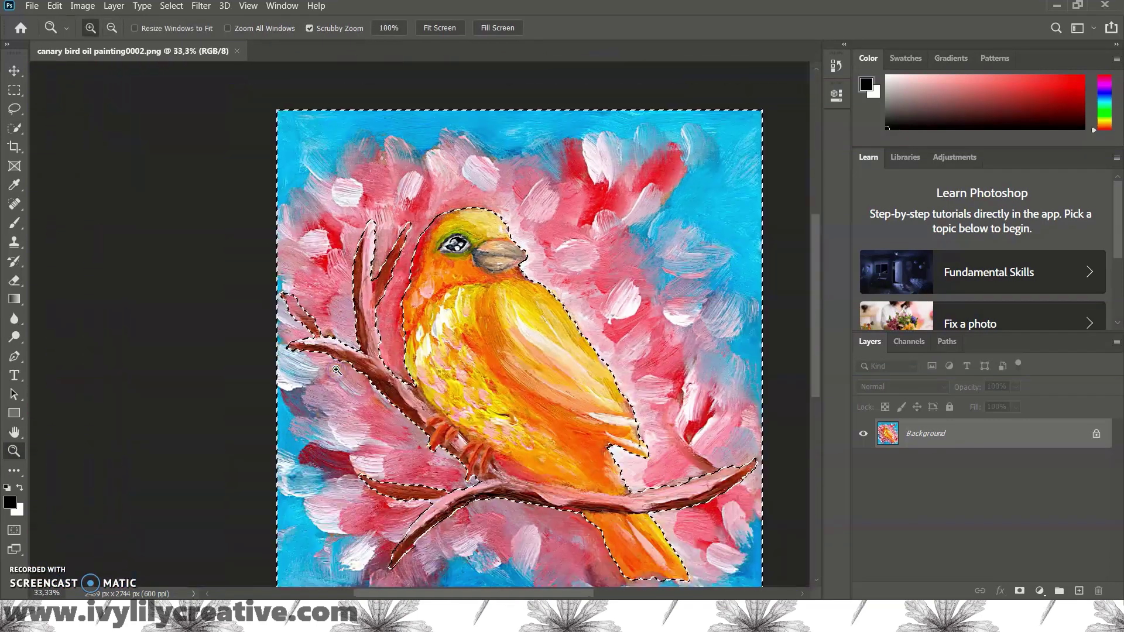
scroll(425, 396, down, 2)
- Zoom out to 25% and duplicate the Background layer as Background copy
alt+click(425, 396)
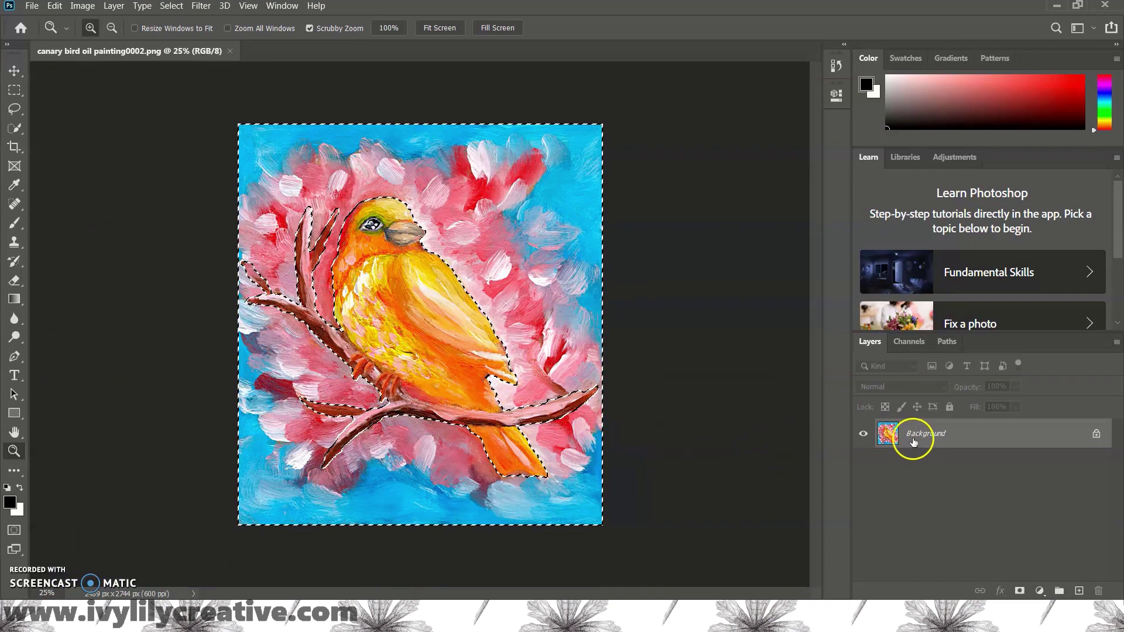
right_click(923, 441)
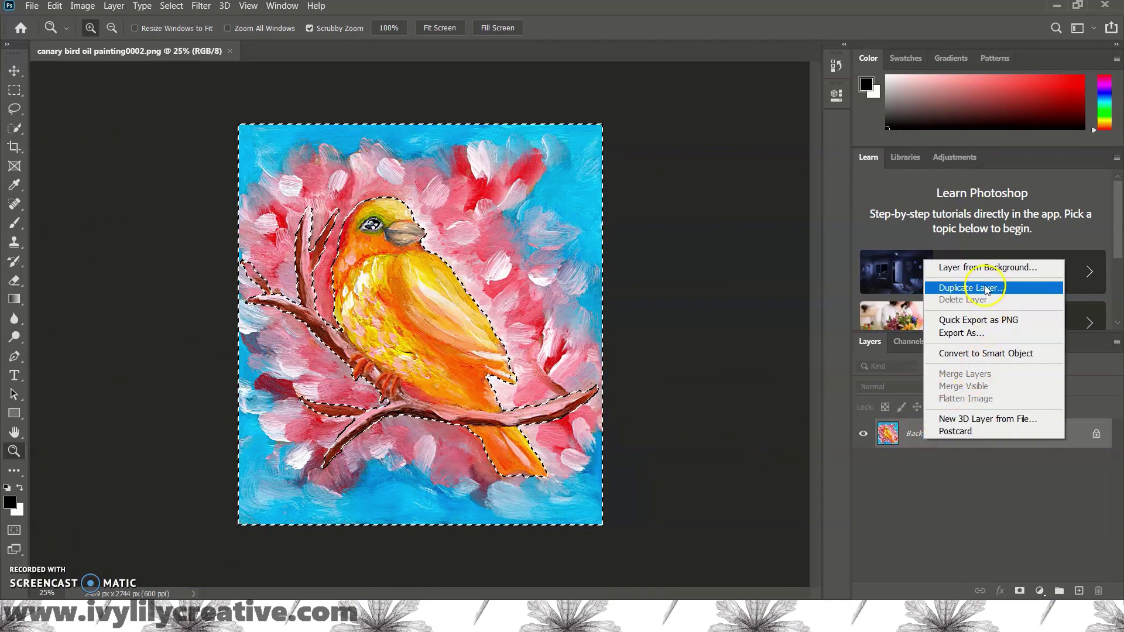
click(989, 287)
click(685, 161)
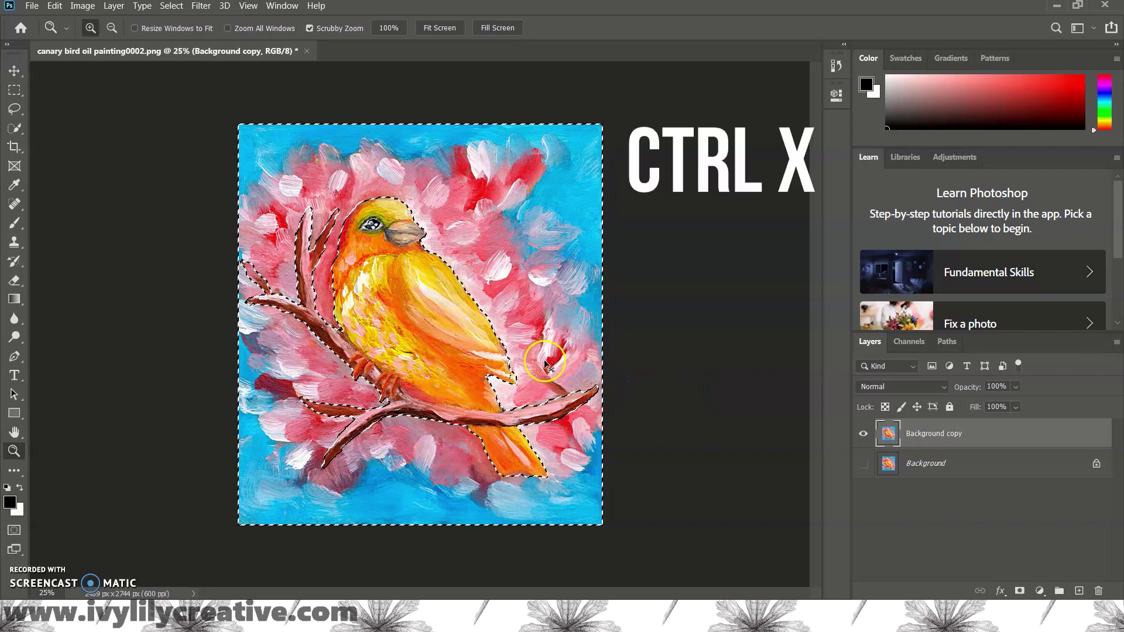
- Cut the painted background from Background copy with Ctrl+X and zoom in on the bird to 50%
key(ctrl+x)
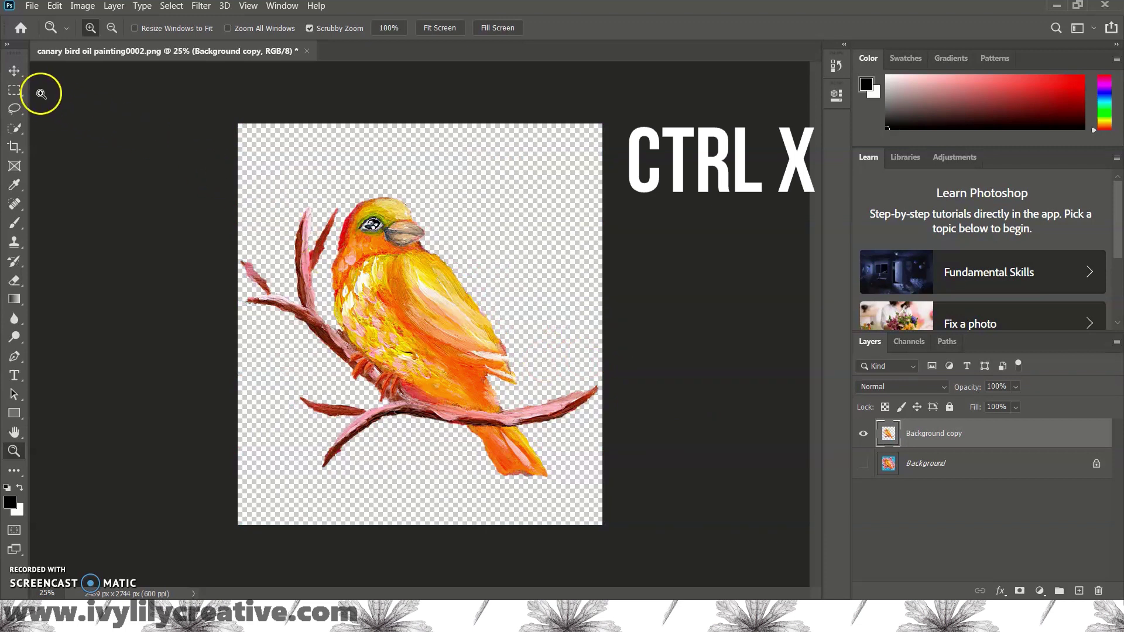
key(ctrl+z)
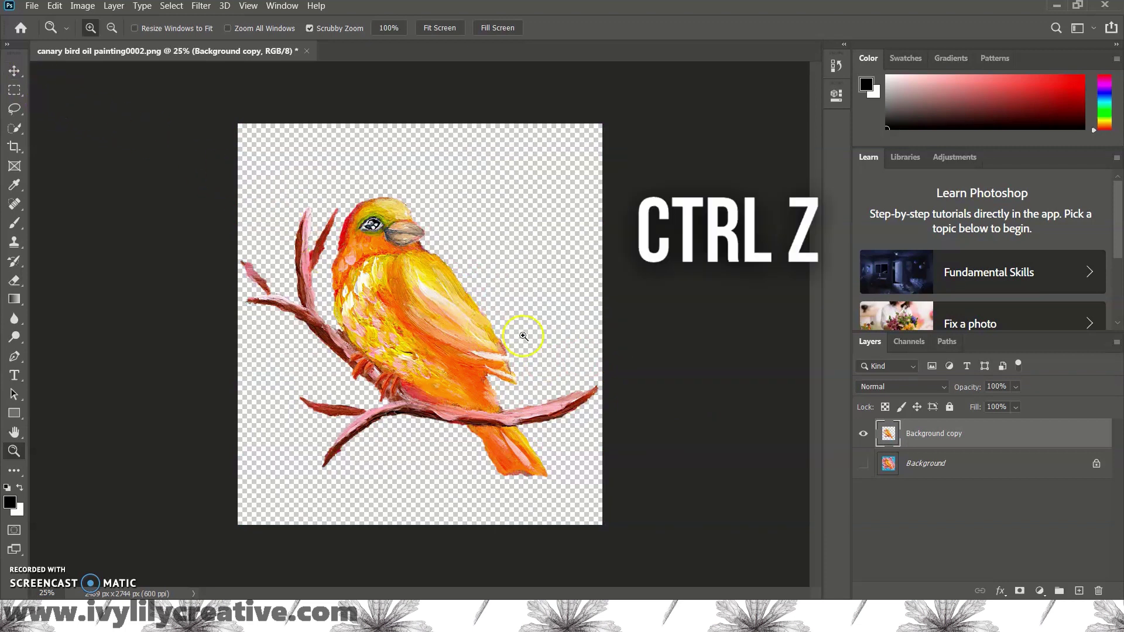
click(527, 328)
click(525, 326)
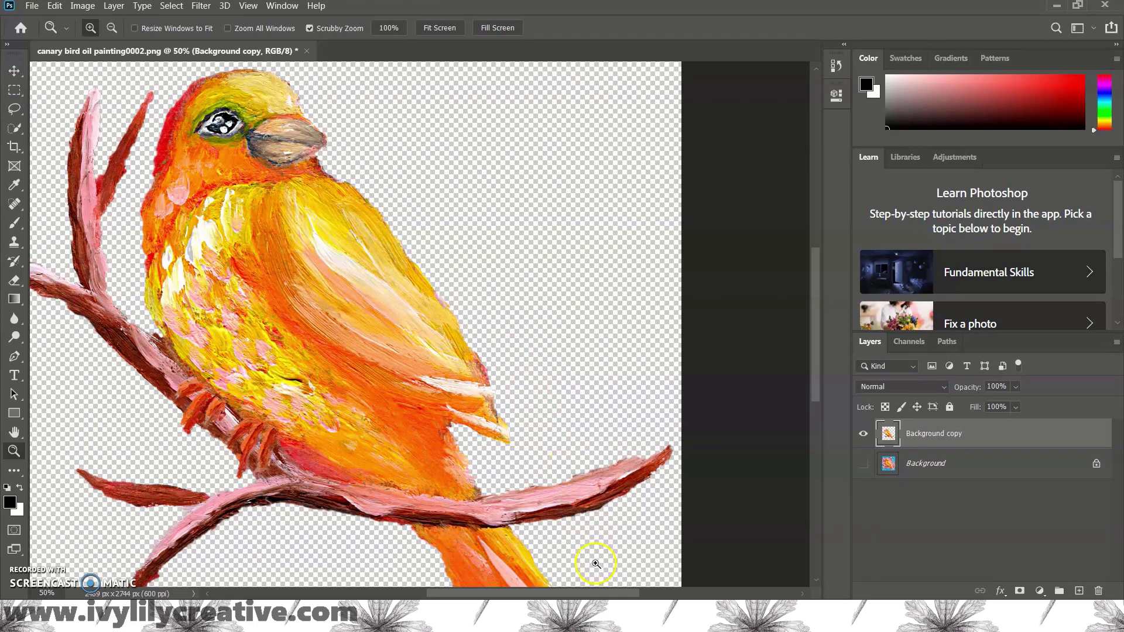
drag(600, 594, 553, 591)
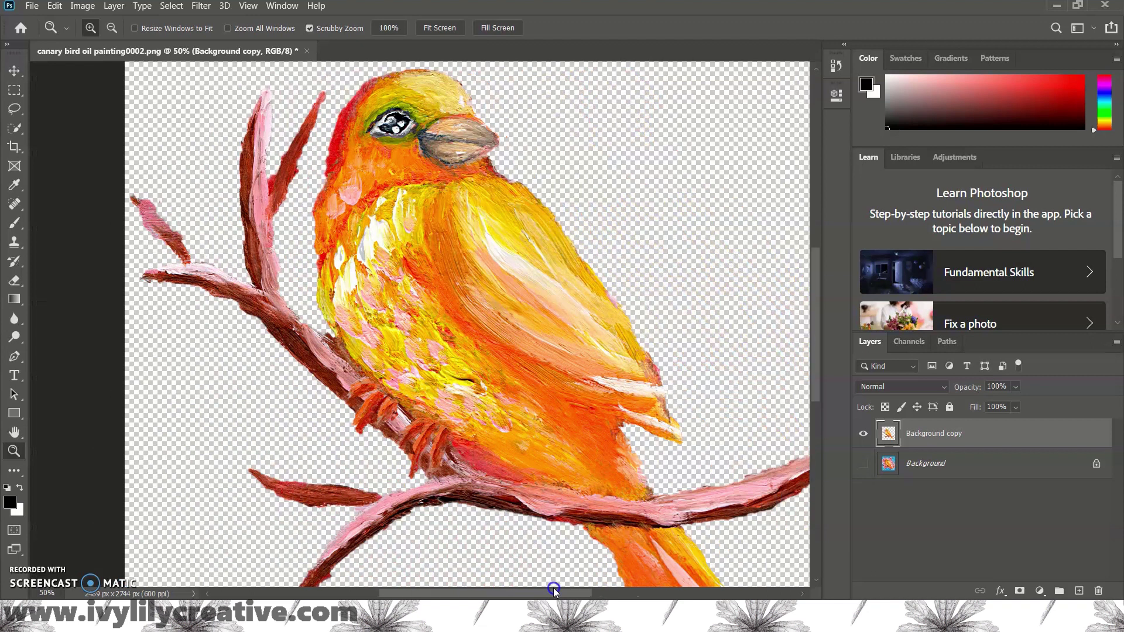
- Add a new empty Layer 1 beneath the cut-out canary
right_click(936, 466)
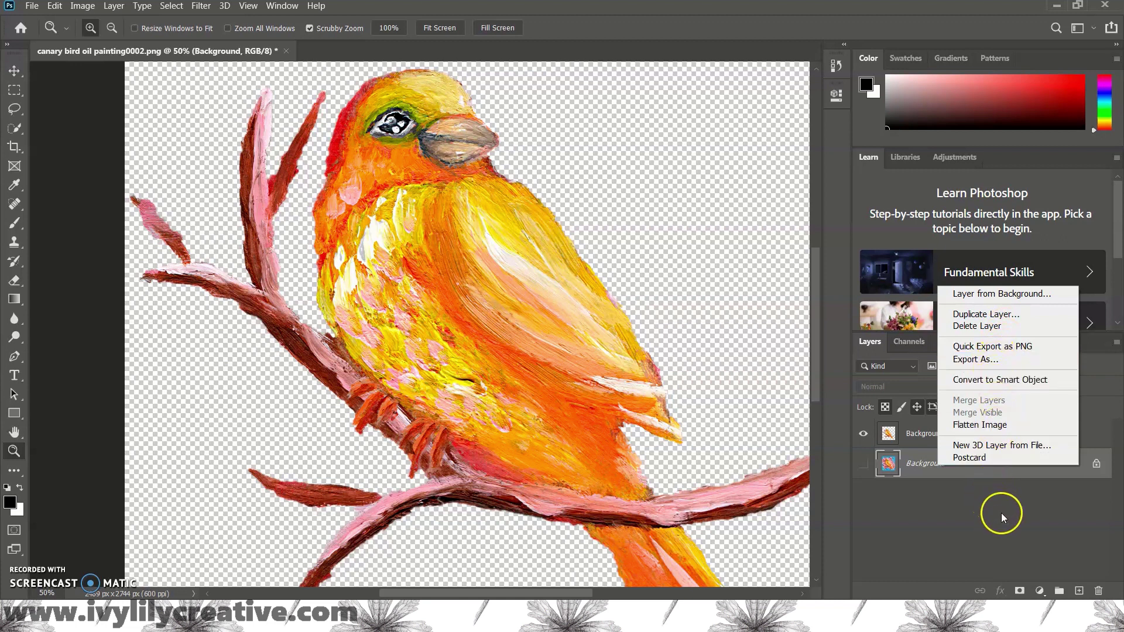
click(1080, 592)
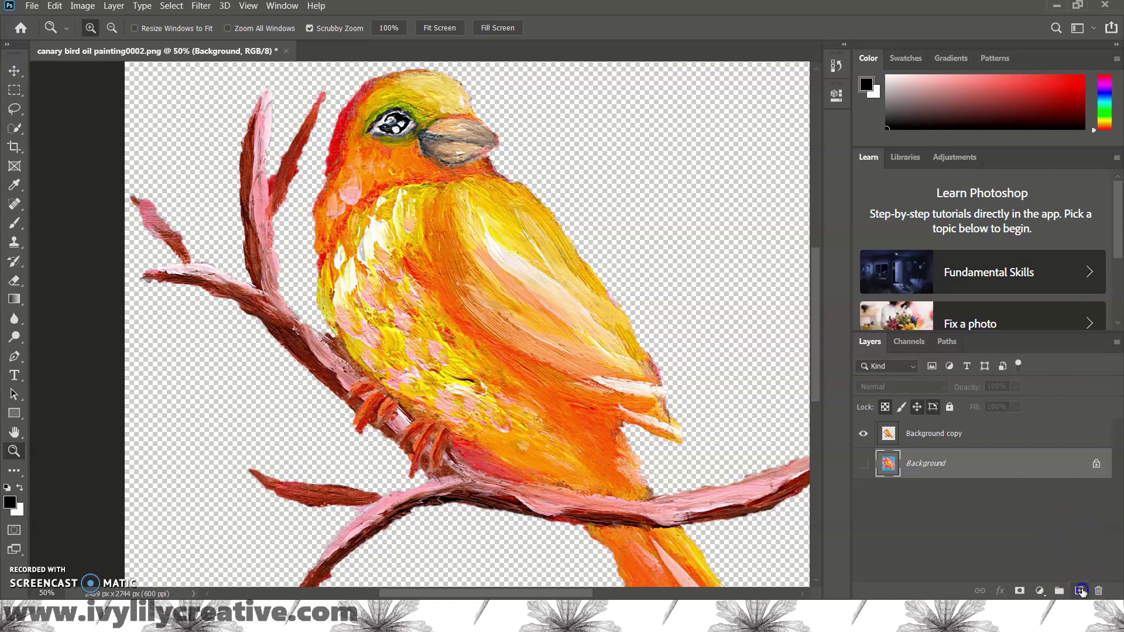
click(1079, 590)
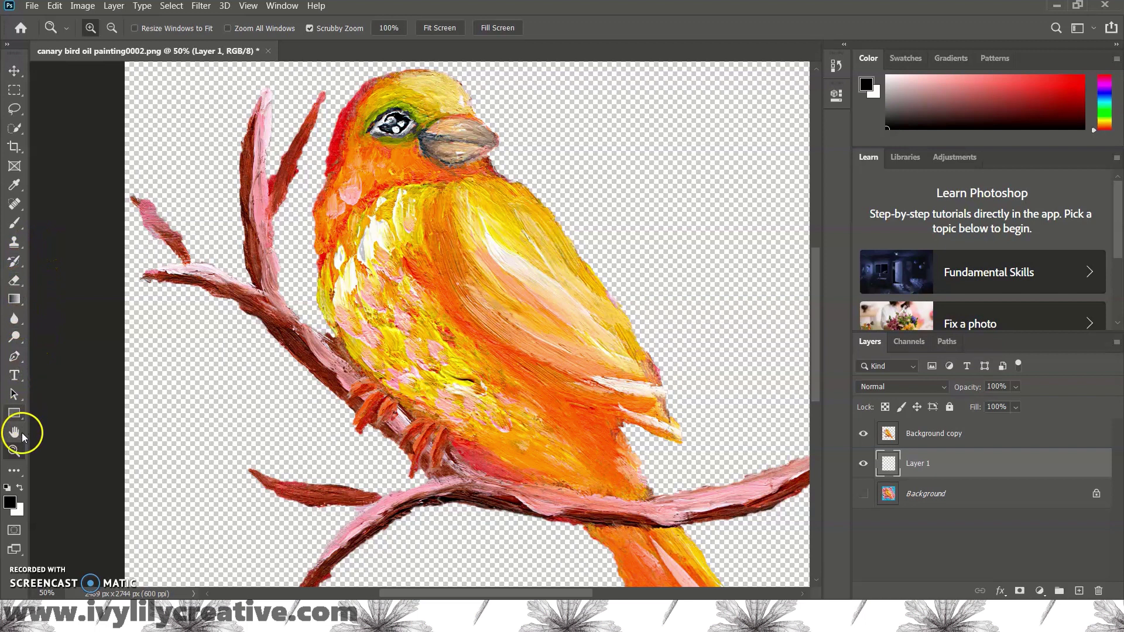
- Keep #000000 black as the foreground colour and set zooming to Zoom Out
click(10, 503)
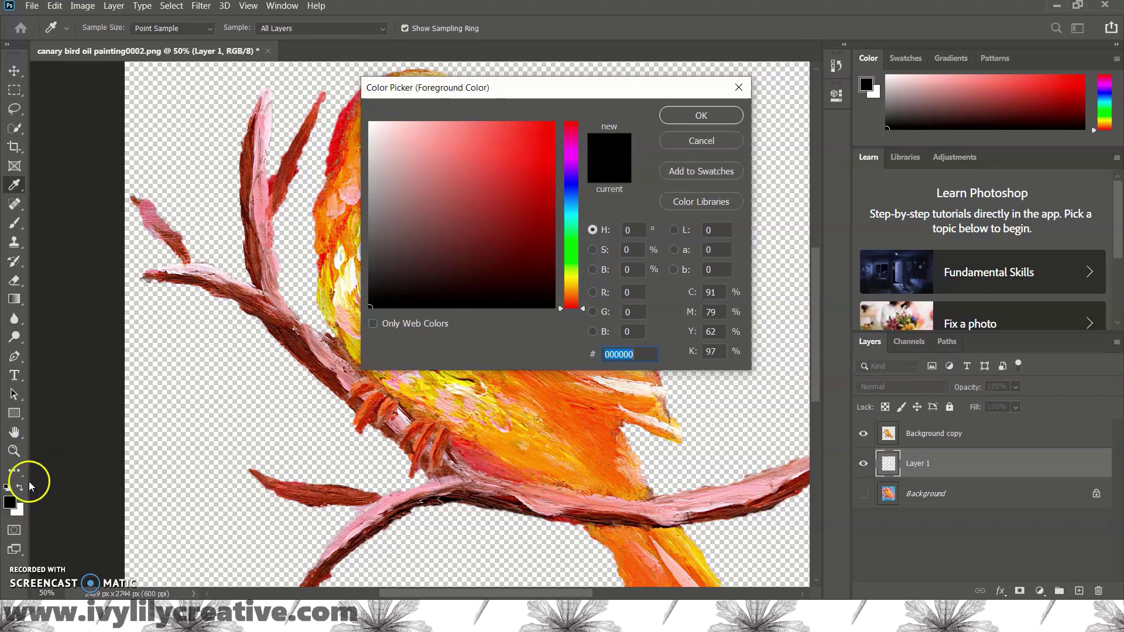
click(739, 88)
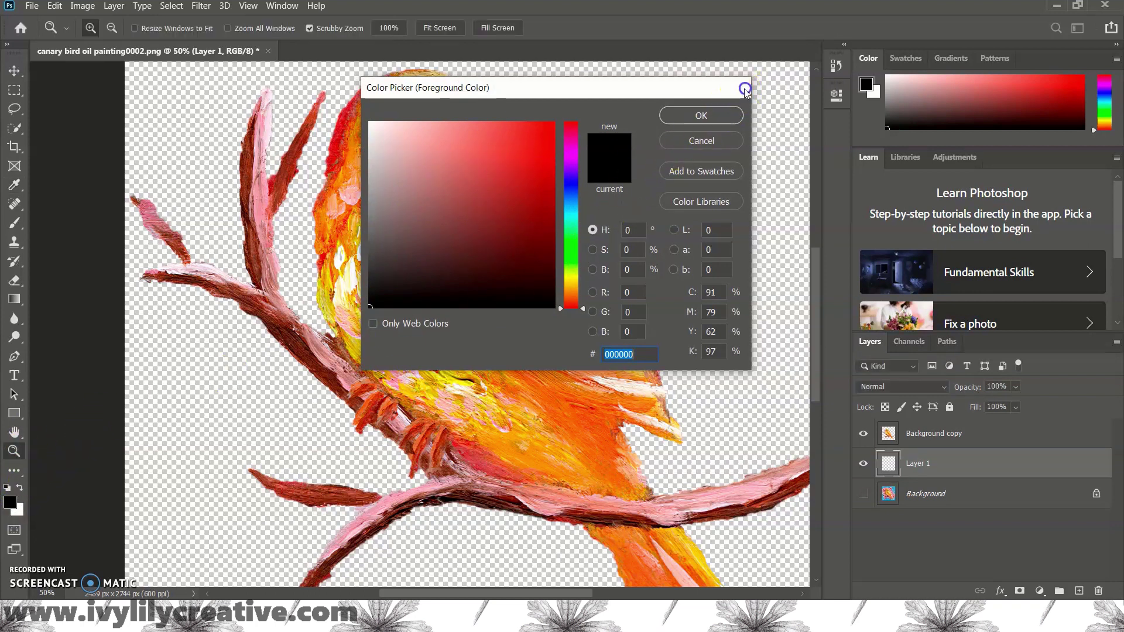
key(alt)
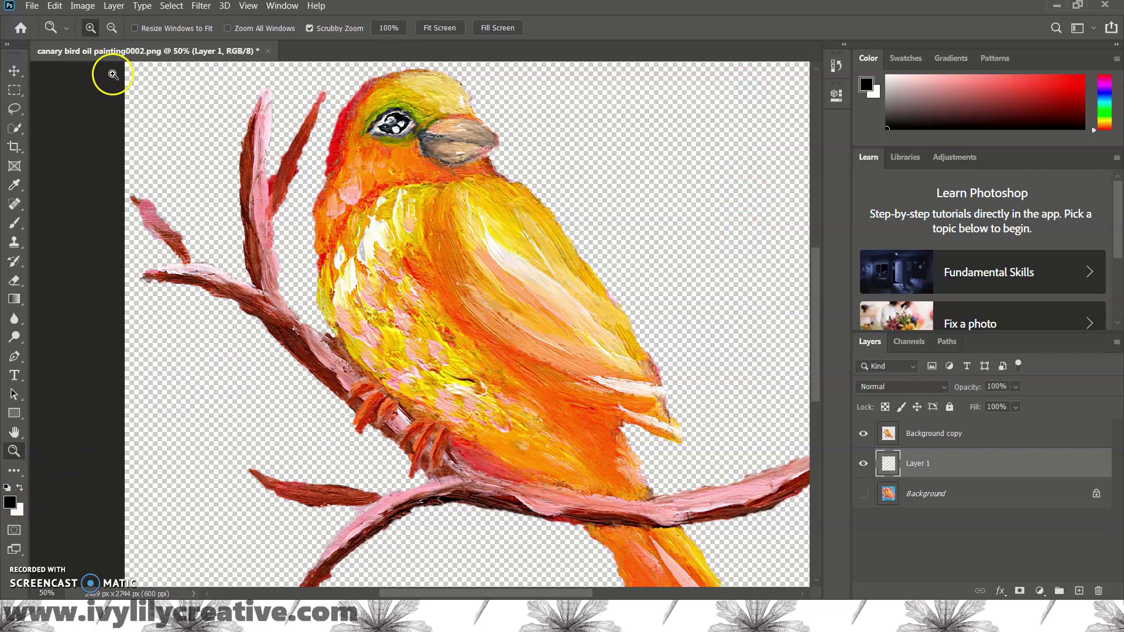
- Fill Layer 1 with the black foreground colour using Edit > Fill
click(56, 6)
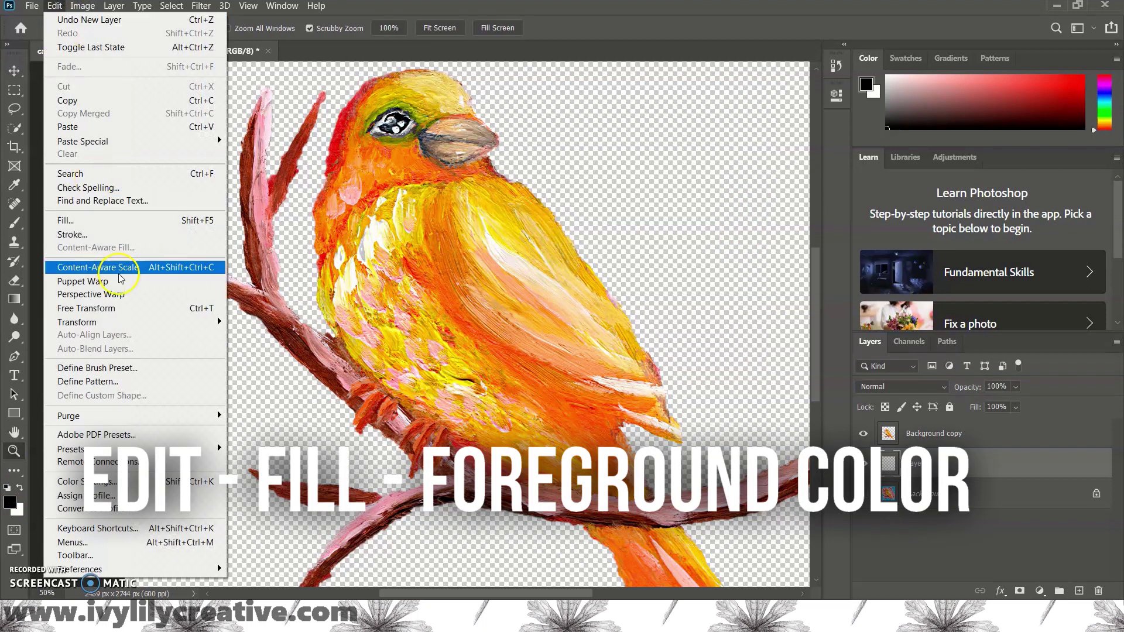
click(119, 220)
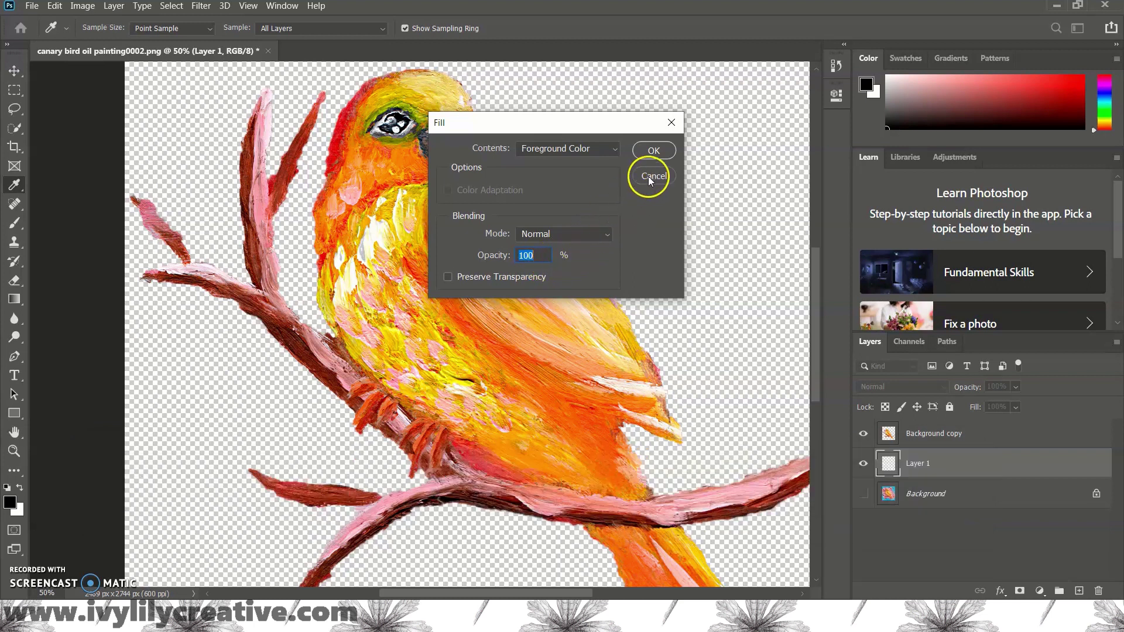
click(664, 157)
key(z)
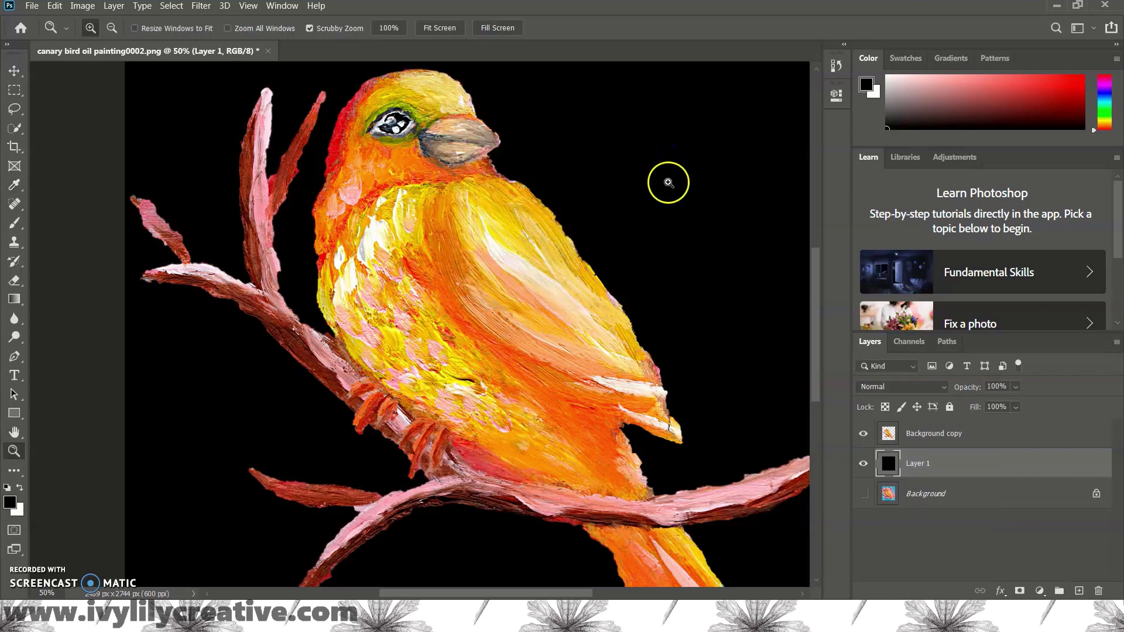
scroll(684, 345, down, 2)
scroll(691, 381, down, 3)
scroll(695, 416, up, 6)
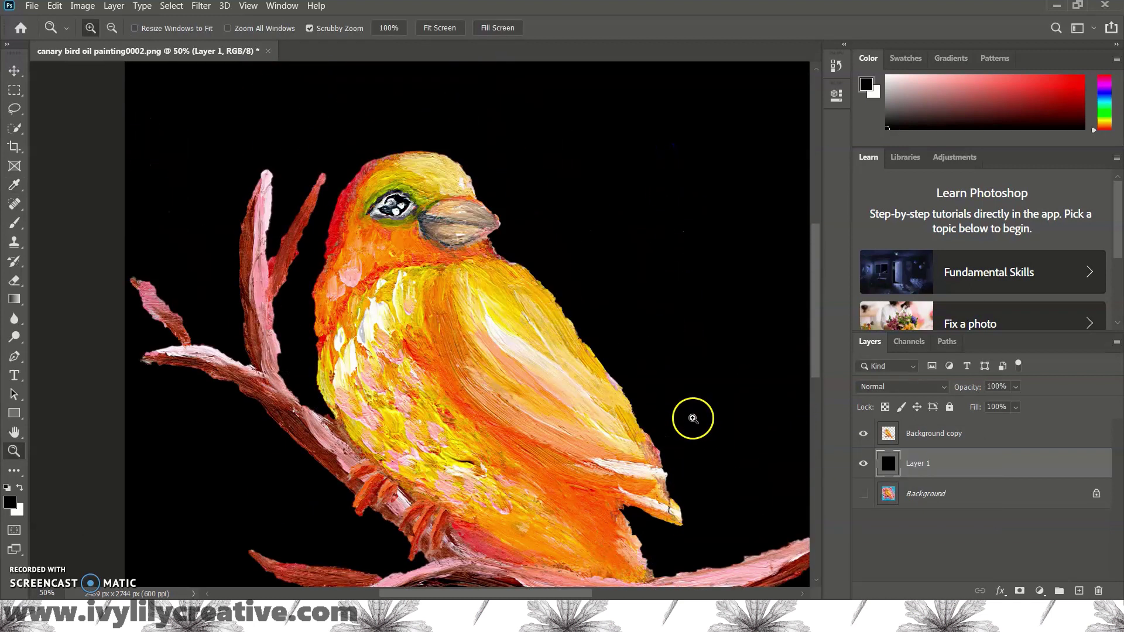
- Select Background copy, zoom in on the branch and bird, and set the Eraser to 12 px
click(950, 433)
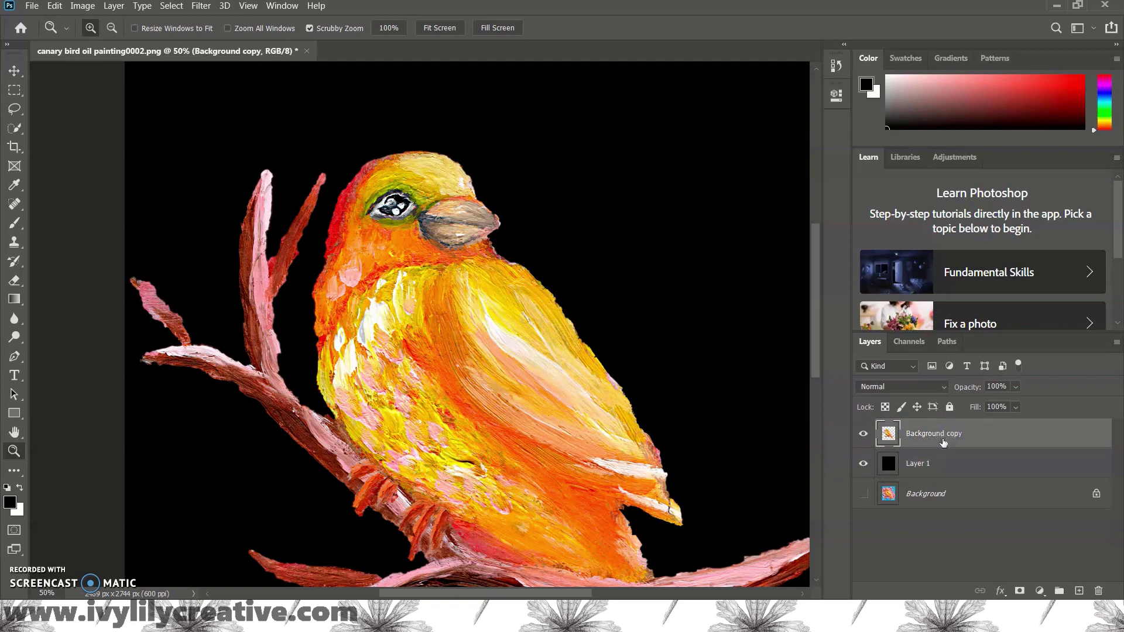
click(294, 245)
click(14, 281)
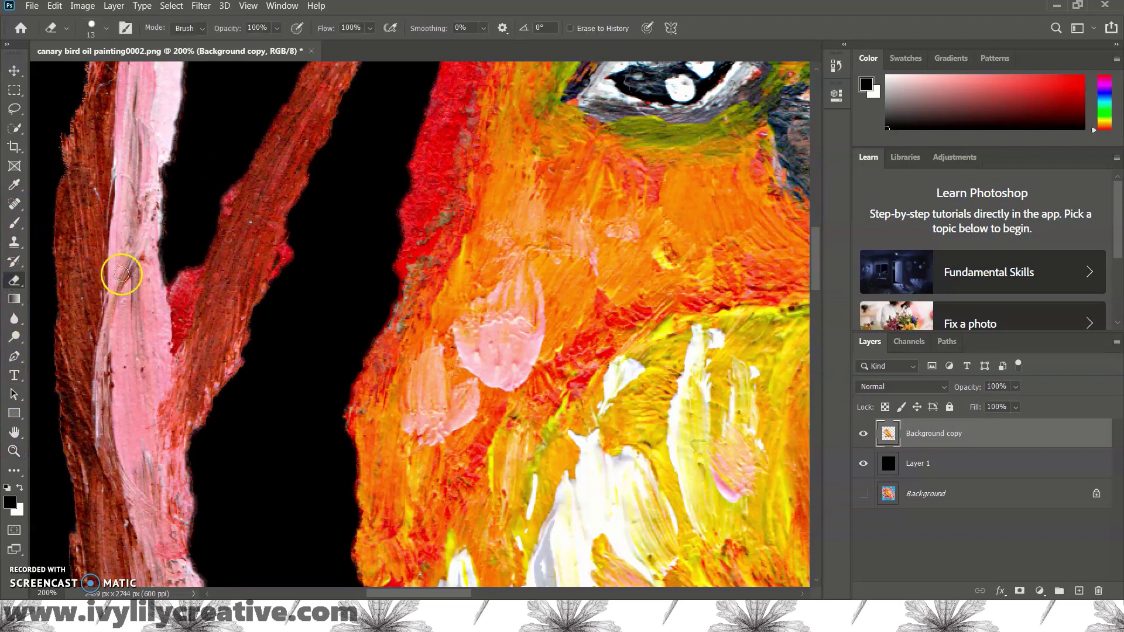
scroll(311, 322, up, 5)
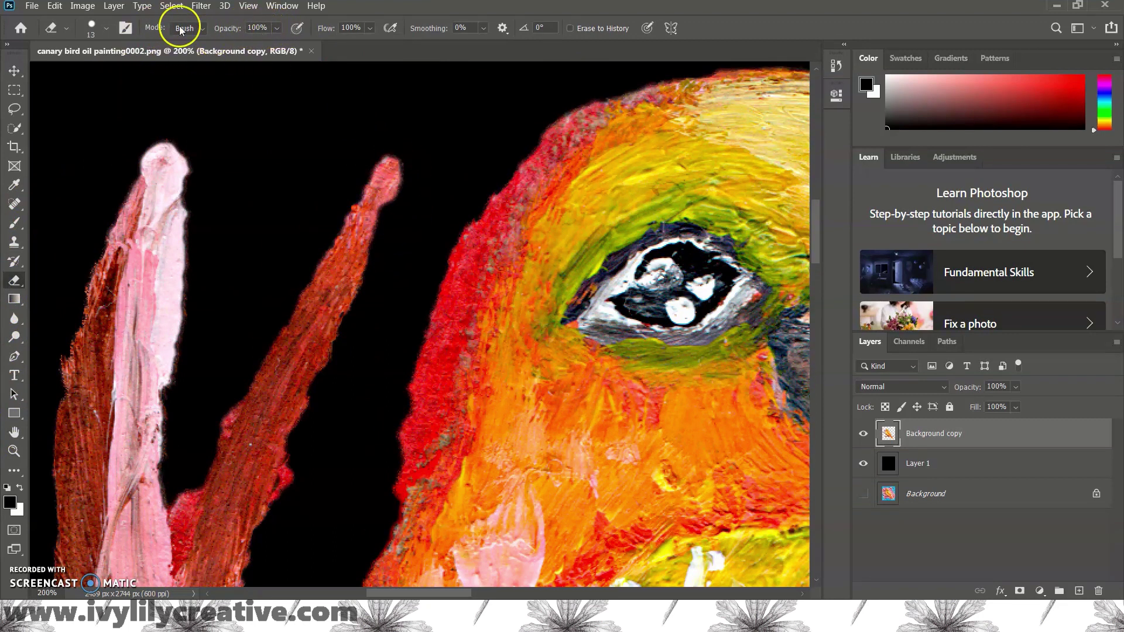
click(92, 26)
drag(90, 77, 91, 80)
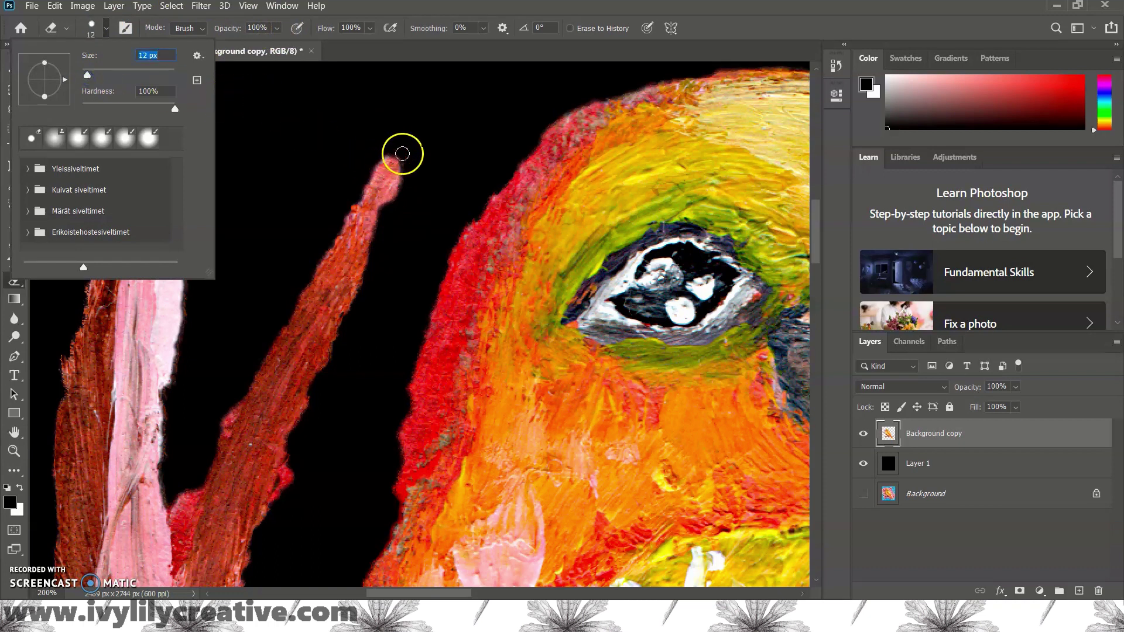
click(401, 171)
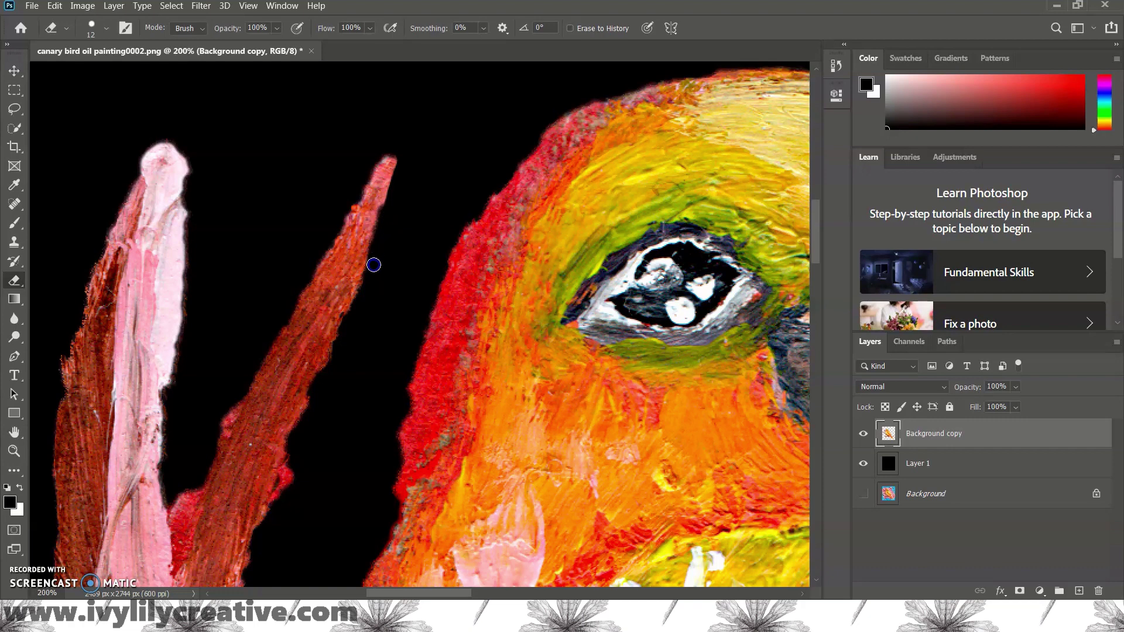
- Pan around the canary and branch edges at close zoom while cleaning them up
scroll(334, 351, down, 2)
scroll(183, 389, left, 10)
scroll(476, 281, down, 8)
scroll(439, 451, left, 8)
scroll(528, 322, right, 5)
scroll(595, 445, down, 5)
scroll(595, 444, right, 5)
scroll(665, 429, down, 5)
scroll(772, 333, down, 3)
scroll(565, 445, down, 5)
scroll(564, 444, down, 5)
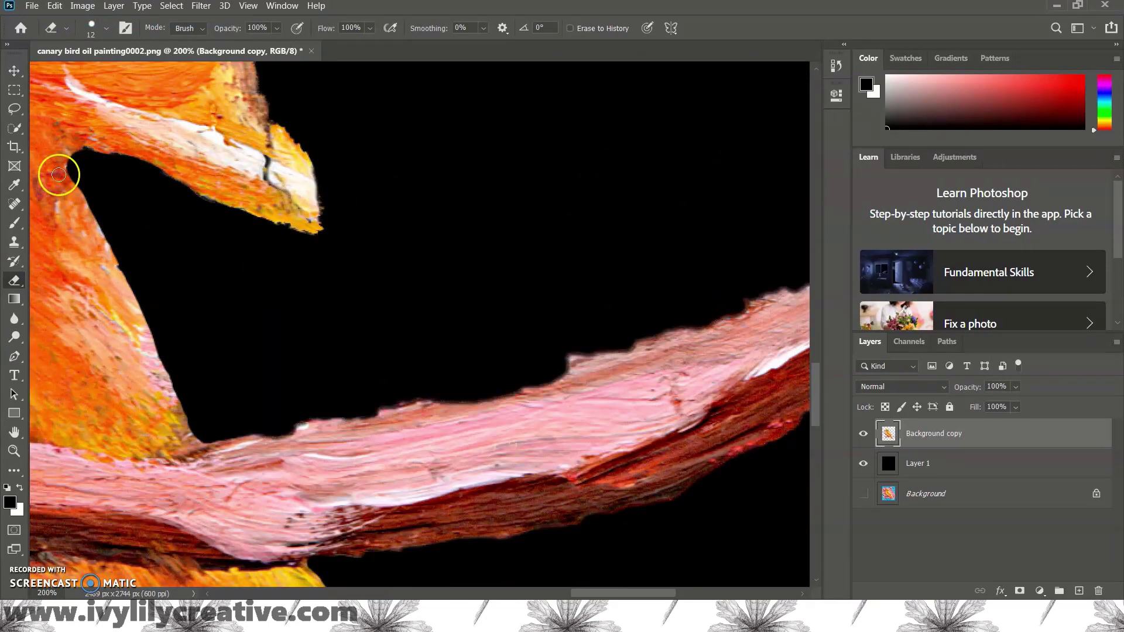
scroll(572, 325, up, 8)
scroll(243, 219, up, 5)
scroll(243, 218, left, 5)
scroll(322, 316, up, 2)
scroll(408, 589, left, 8)
scroll(251, 384, down, 5)
scroll(251, 384, right, 5)
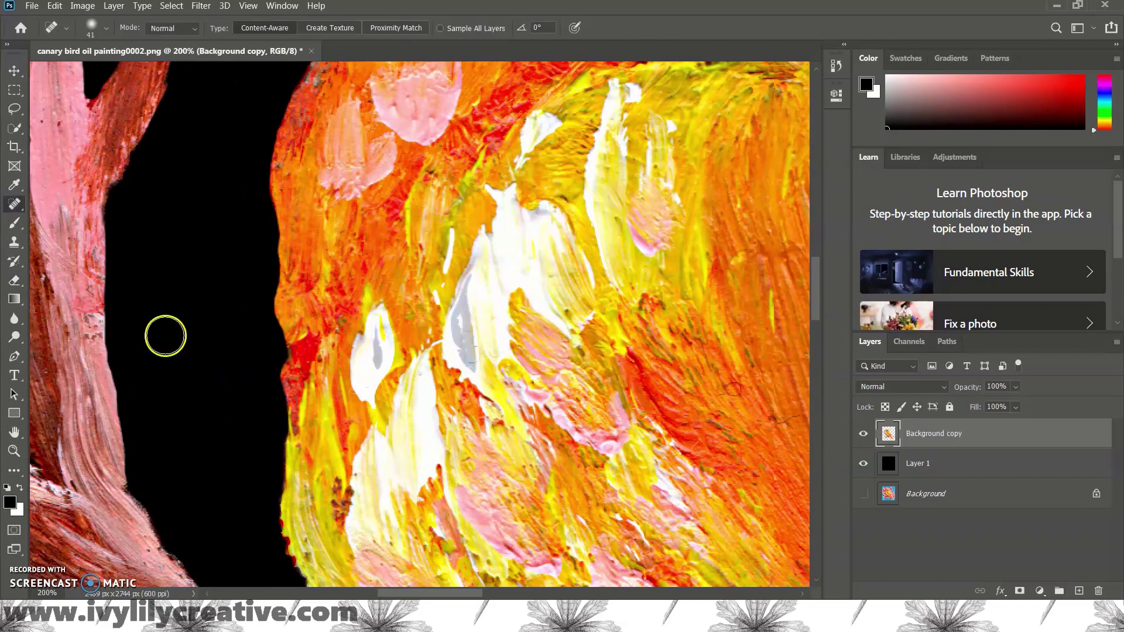
scroll(135, 316, down, 5)
scroll(136, 316, right, 5)
scroll(464, 363, down, 1)
- Fit the image to the window and hide the black Layer 1 to reveal transparency
key(ctrl+0)
key(v)
click(890, 493)
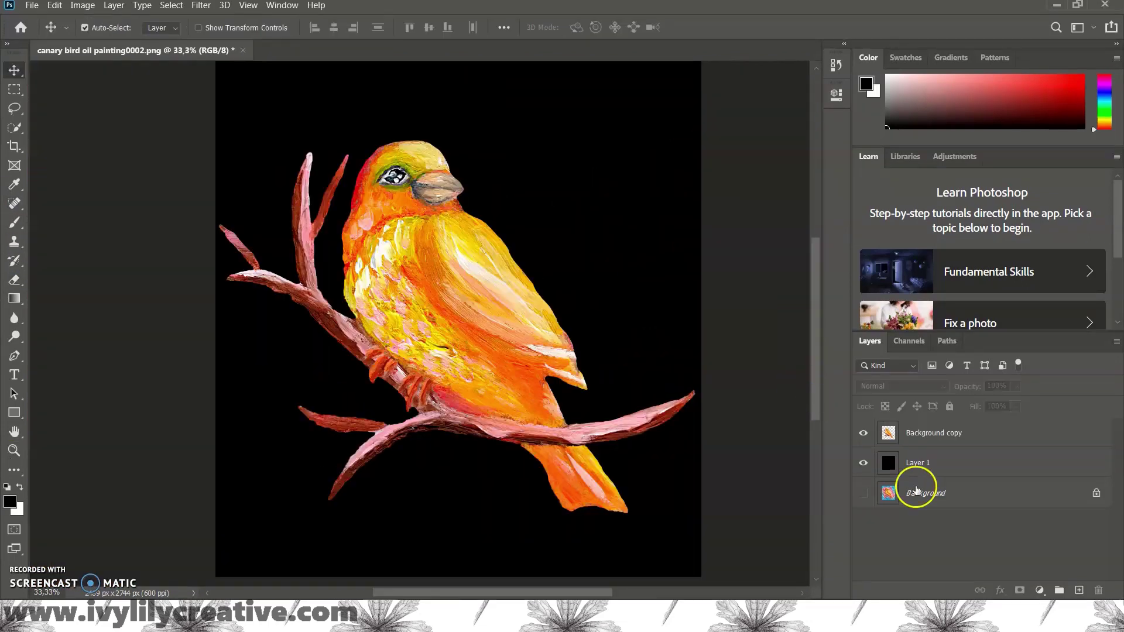
click(867, 463)
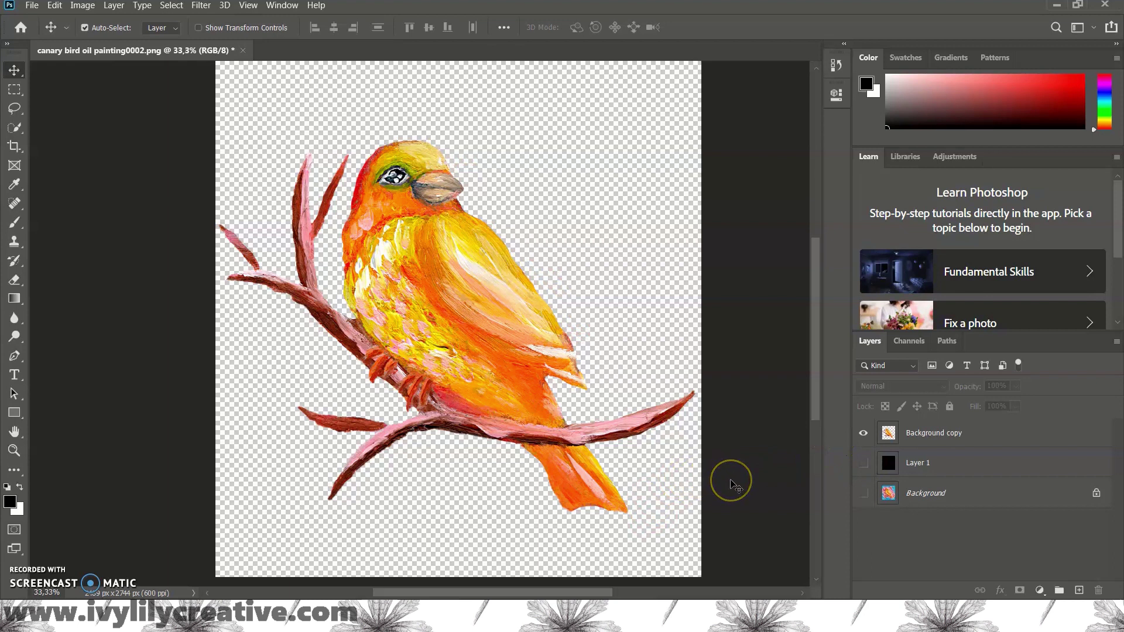
click(107, 69)
- Save the cut-out as PNG 'canary bird oil painting0002 no bg' in Edited with default PNG options
click(31, 5)
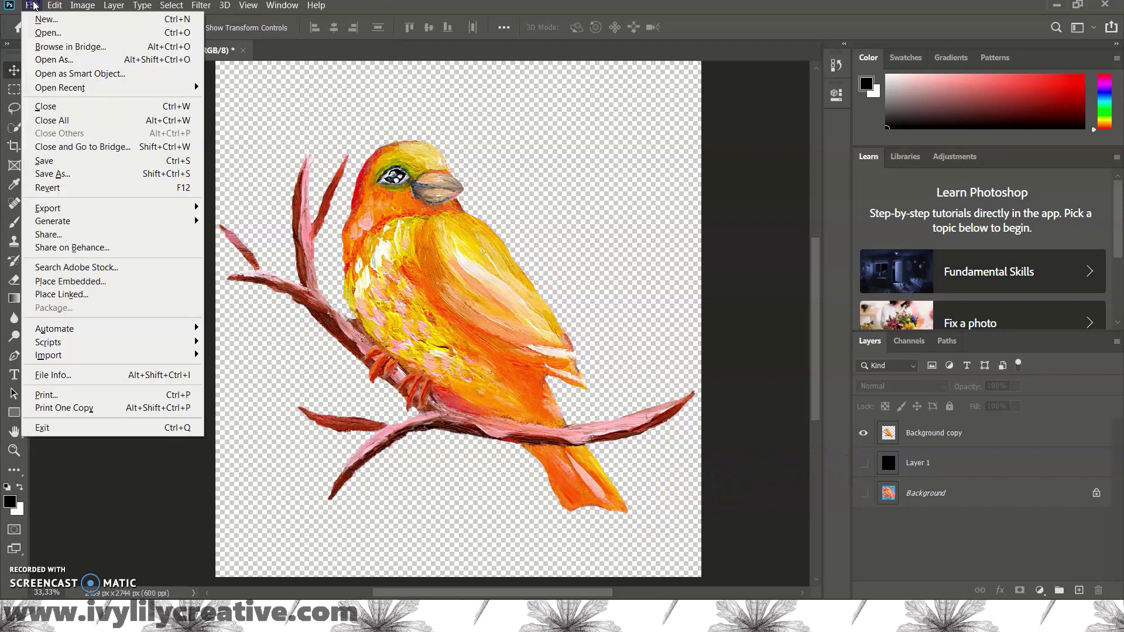
click(68, 179)
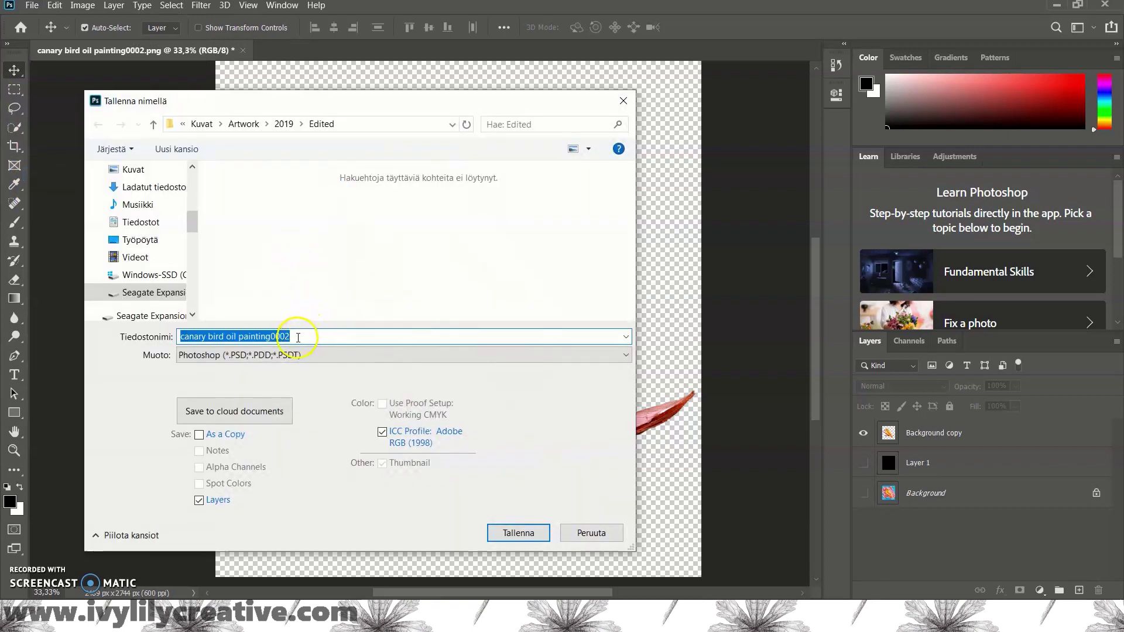
click(298, 338)
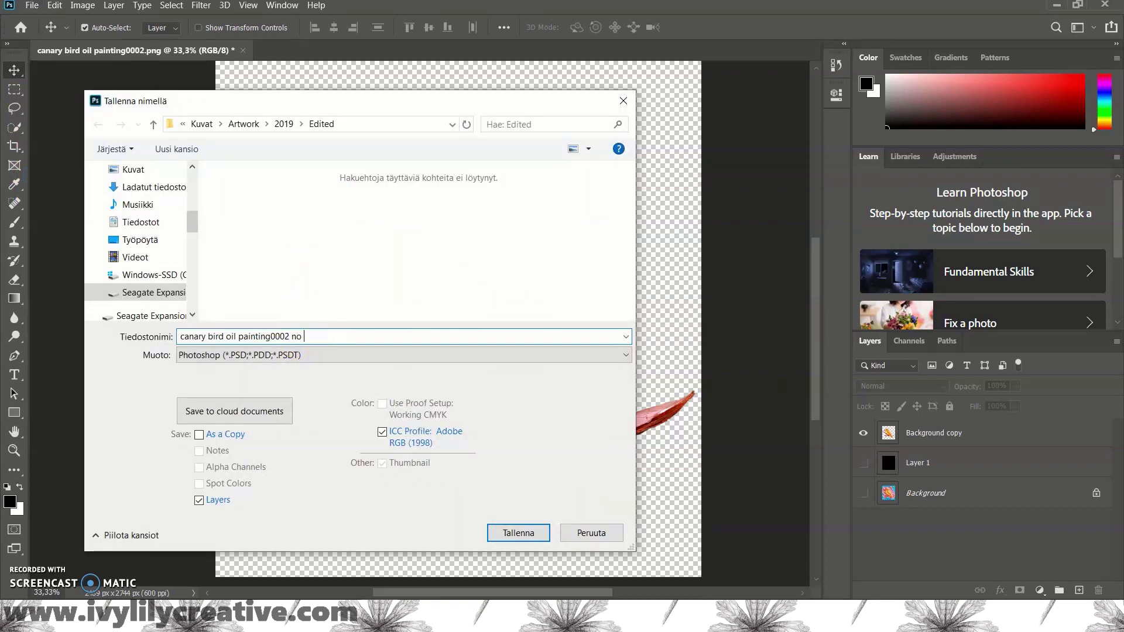
click(265, 355)
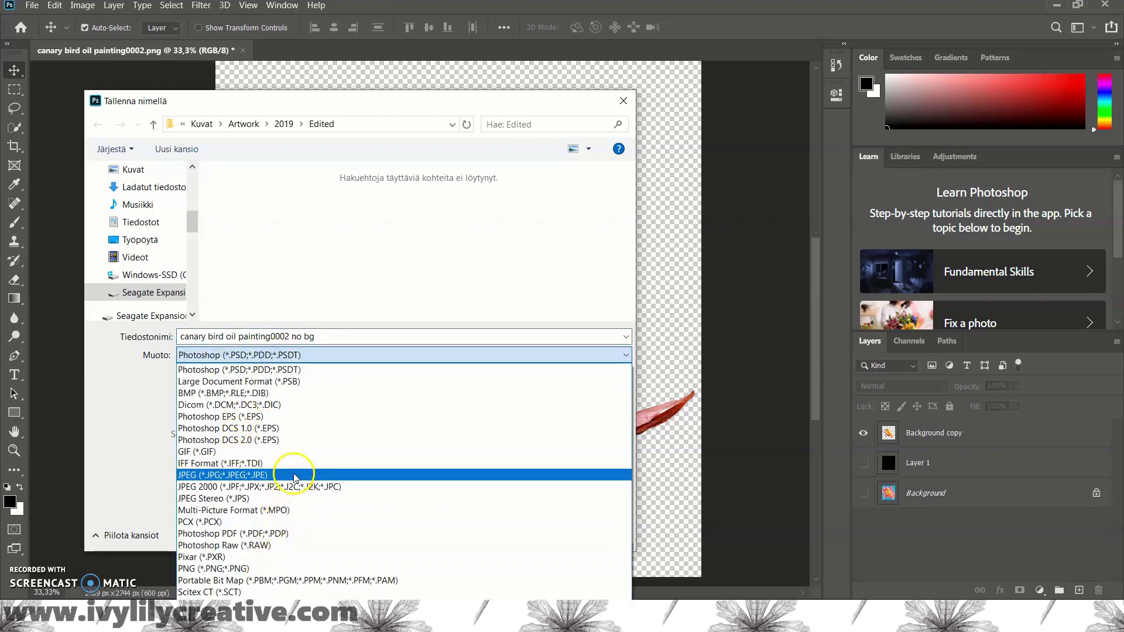
click(274, 570)
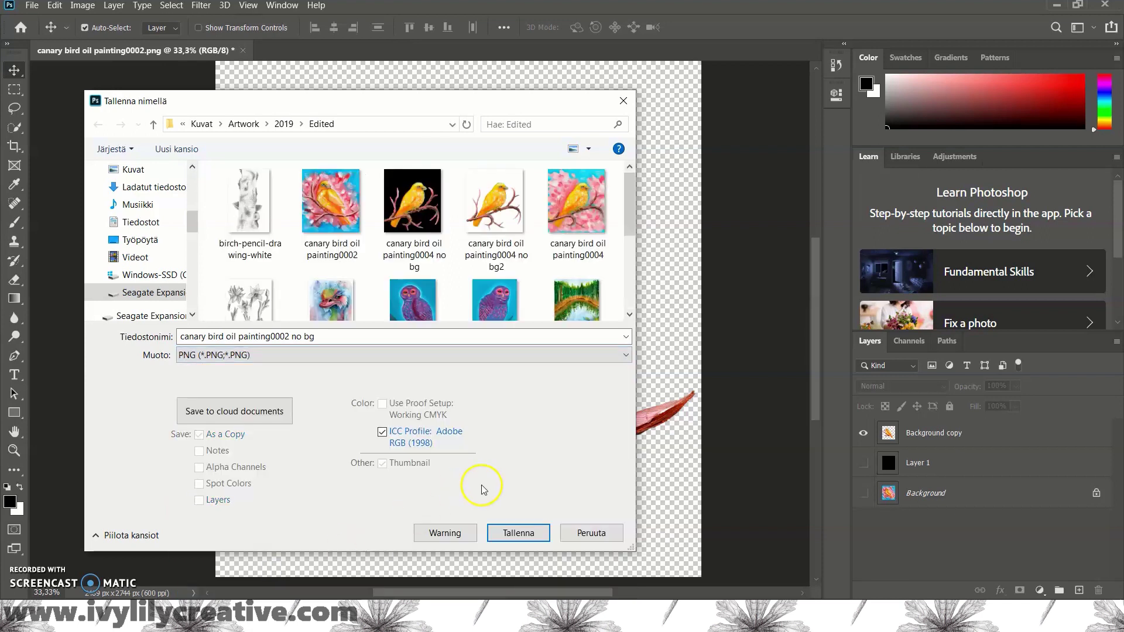
click(530, 533)
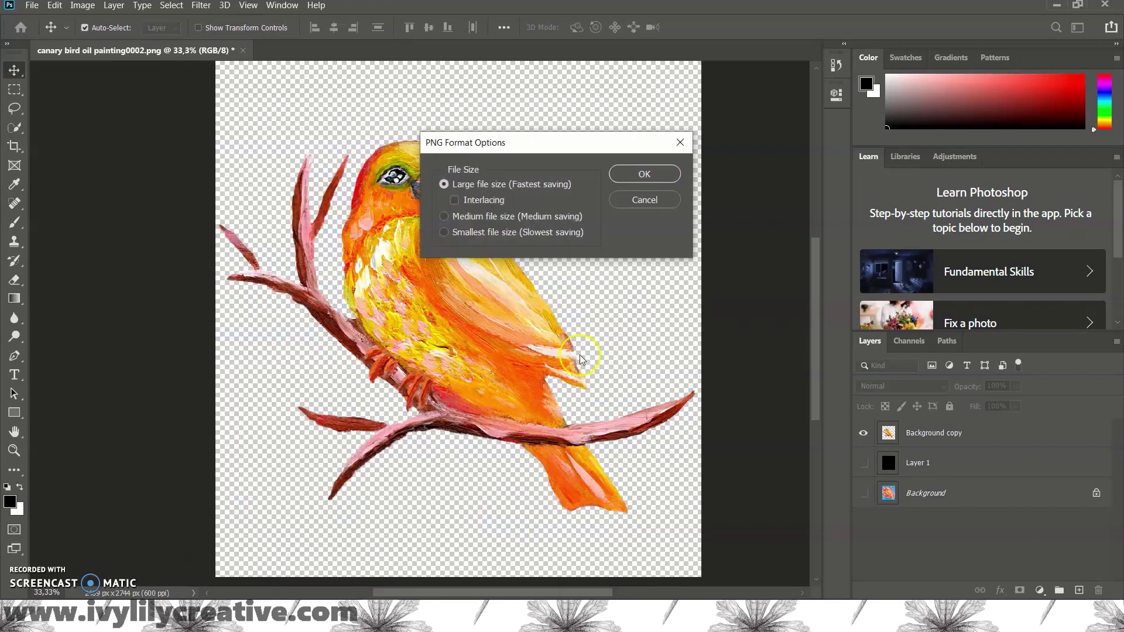
click(644, 173)
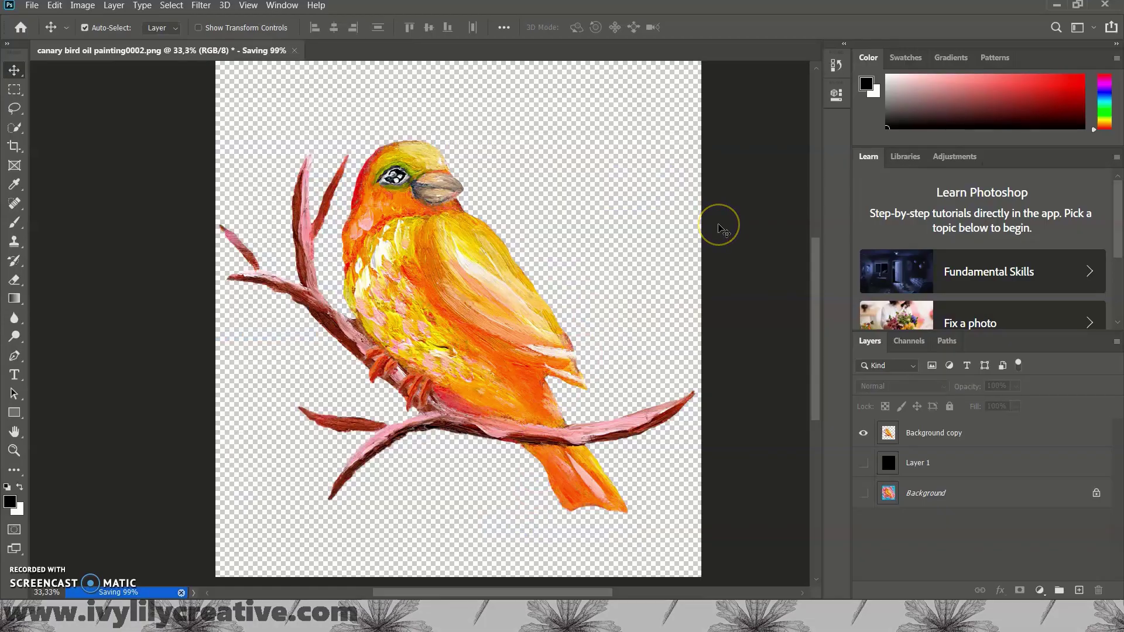